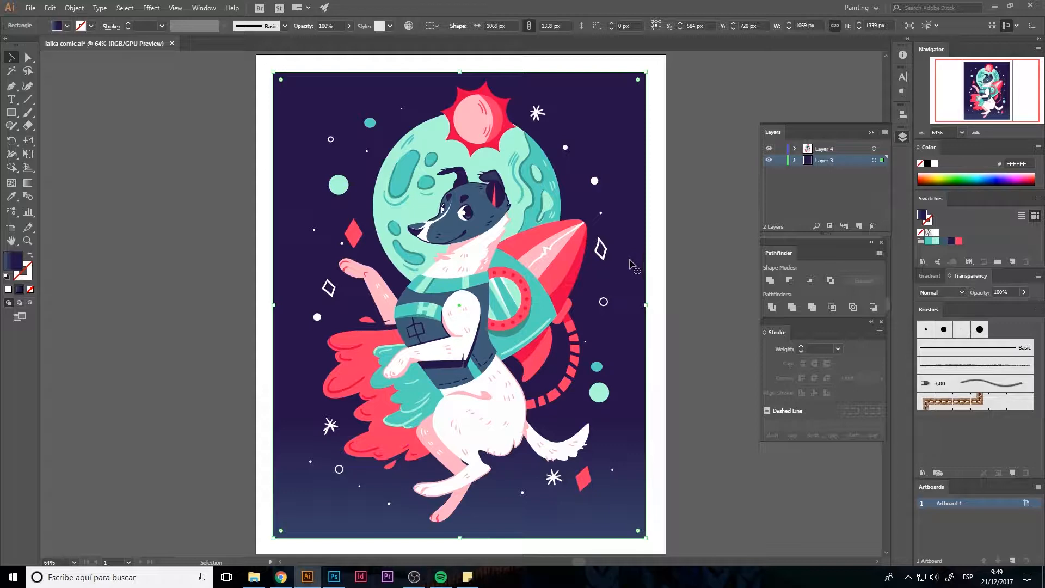
# Export the artwork to the Escritorio folder as a Photoshop PSD named laika comic, in RGB at Medium (150 ppi) with layers written
pyautogui.click(706, 313)
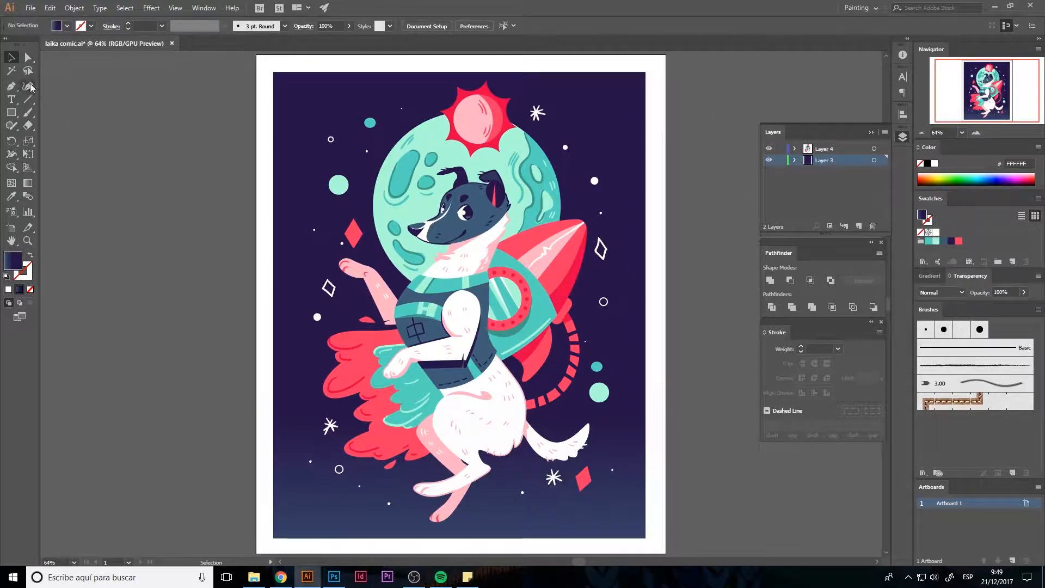
pyautogui.click(27, 8)
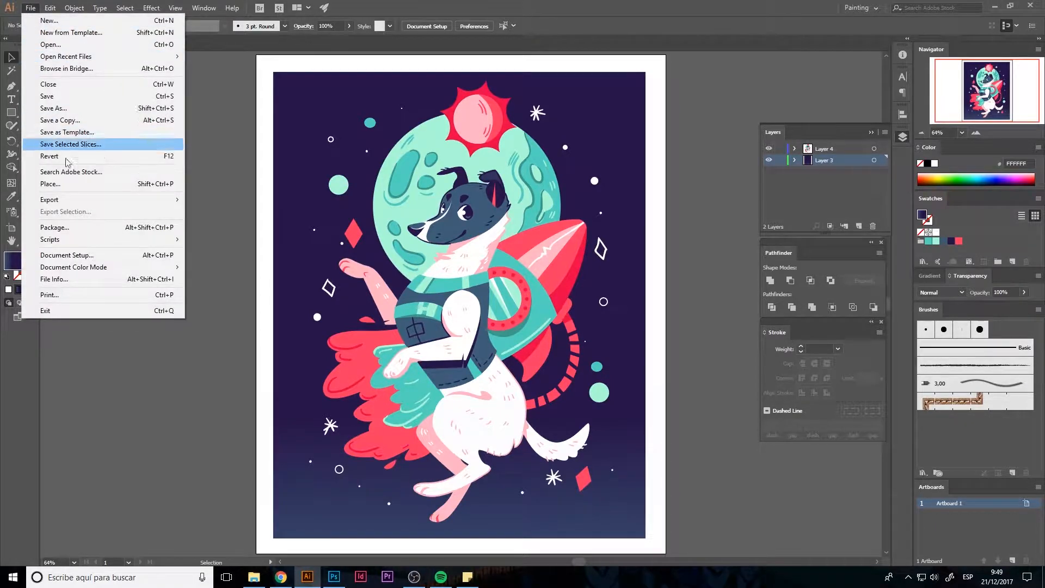
pyautogui.moveTo(77, 202)
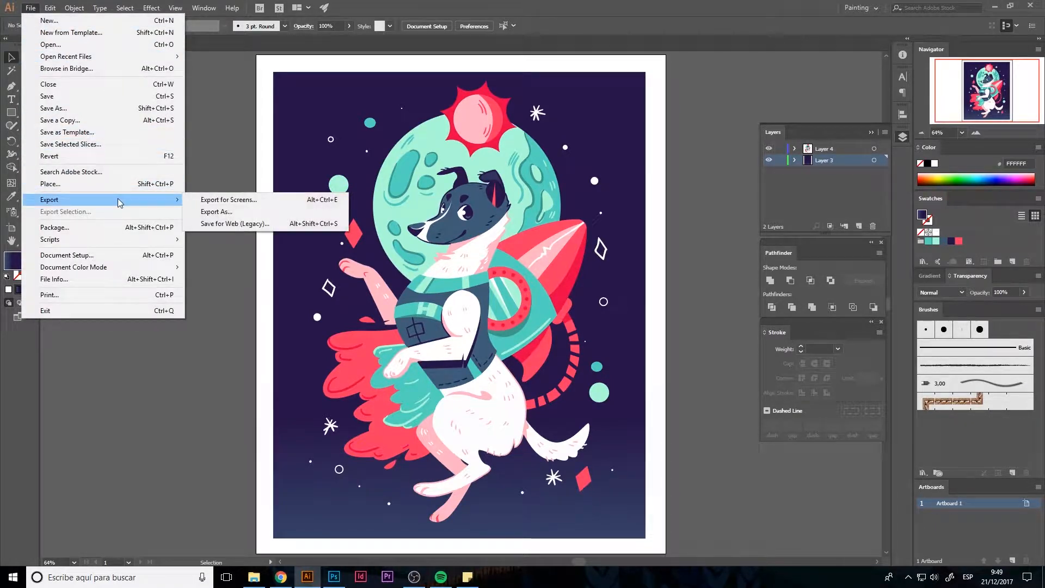
pyautogui.click(215, 213)
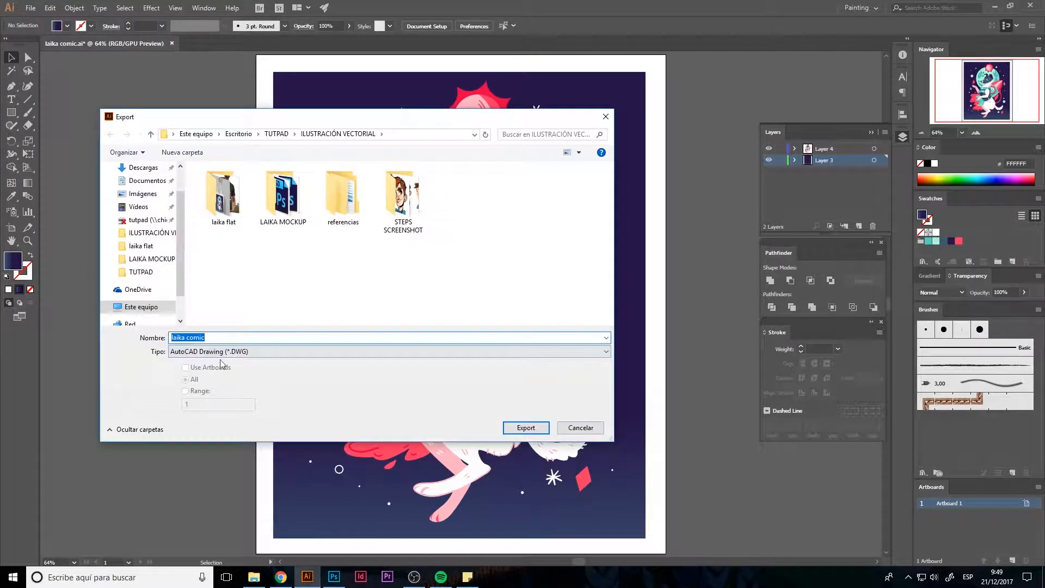
pyautogui.scroll(2, 145, 185)
pyautogui.click(143, 189)
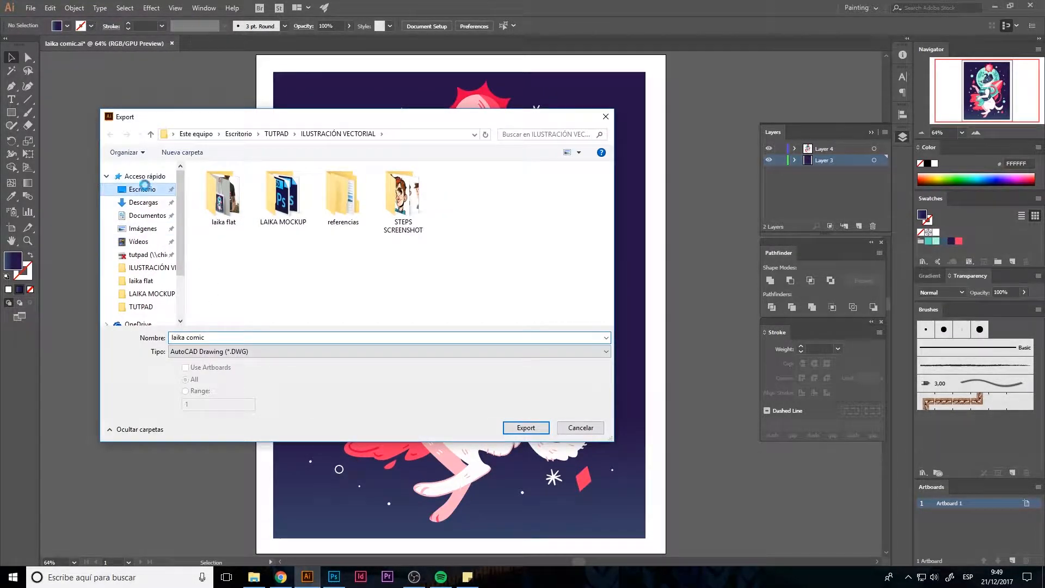
pyautogui.click(290, 349)
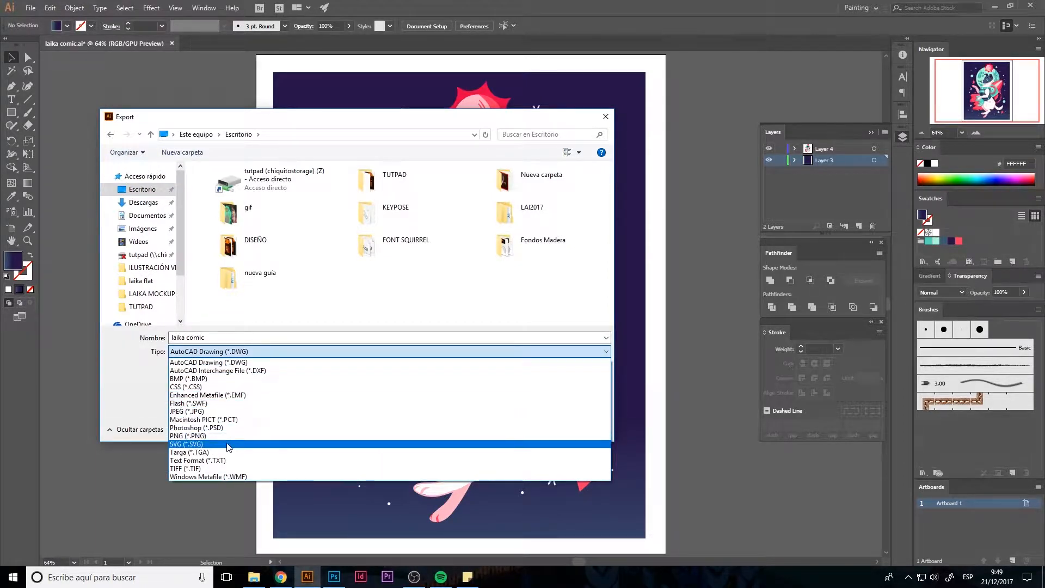
pyautogui.click(221, 428)
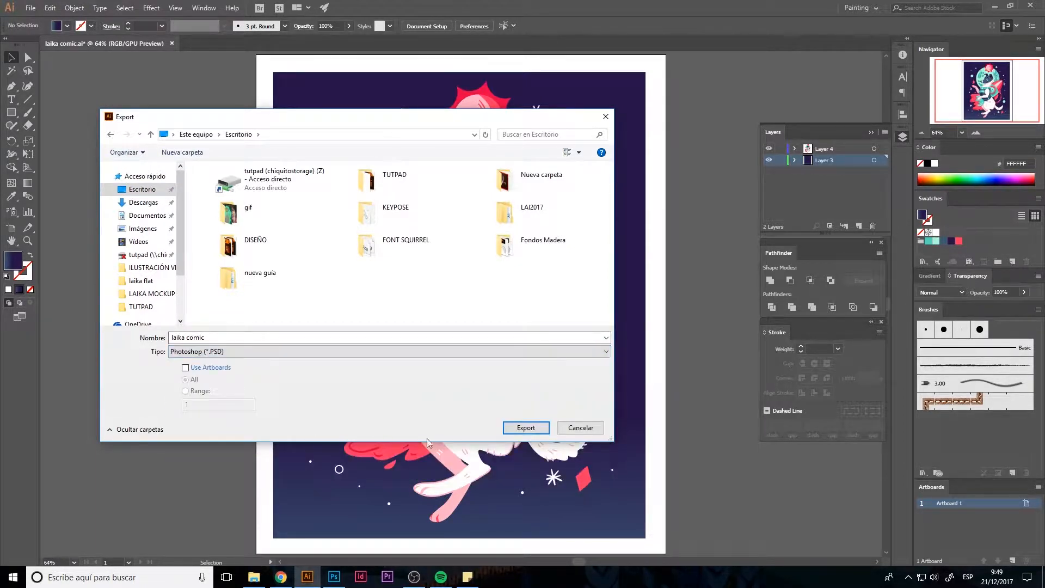
pyautogui.click(526, 428)
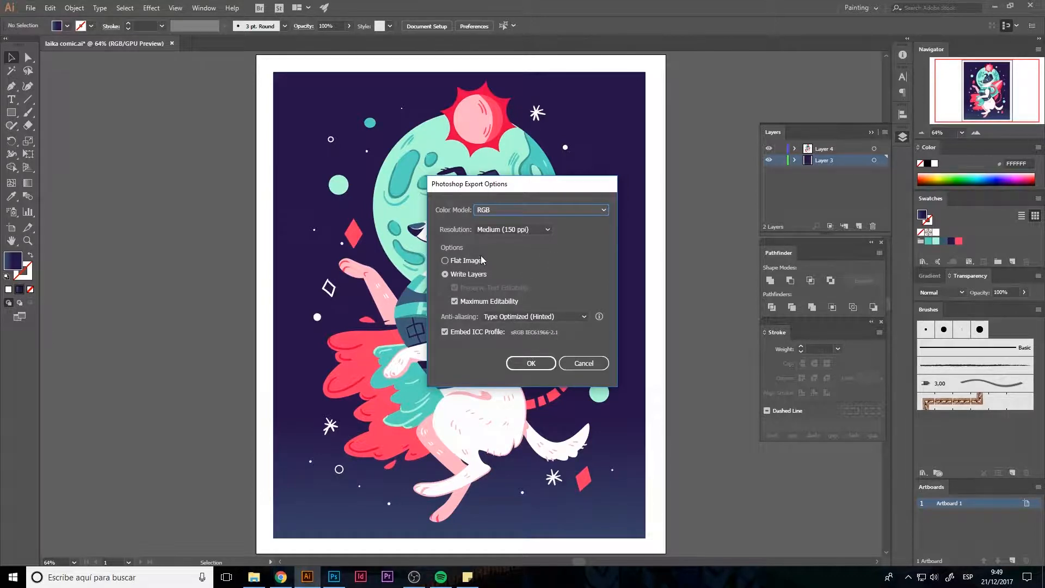
pyautogui.click(531, 363)
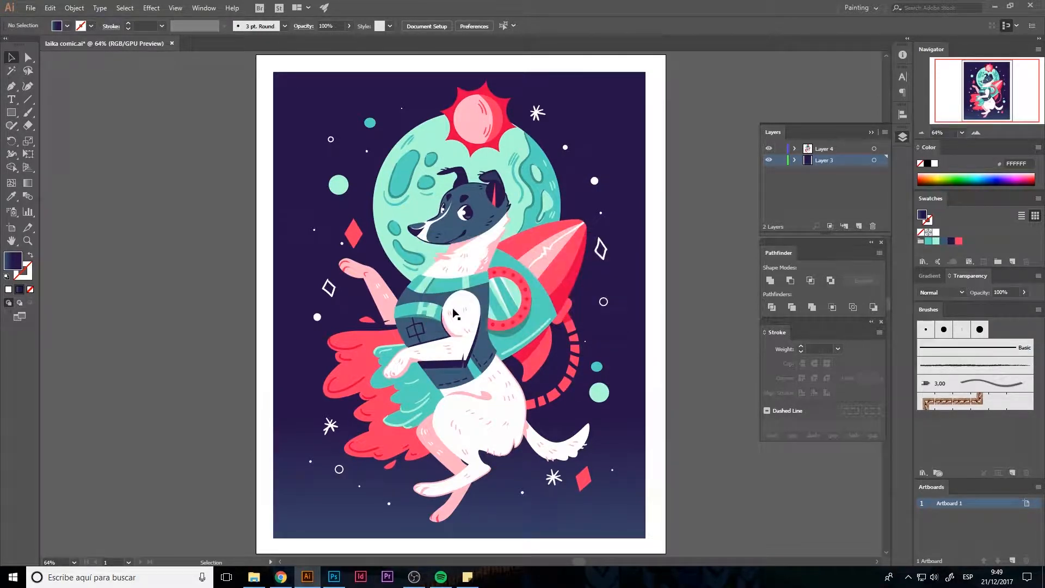
# Switch to Photoshop and open the laika comic PSD from the Escritorio folder, keeping its embedded color profile
pyautogui.click(334, 578)
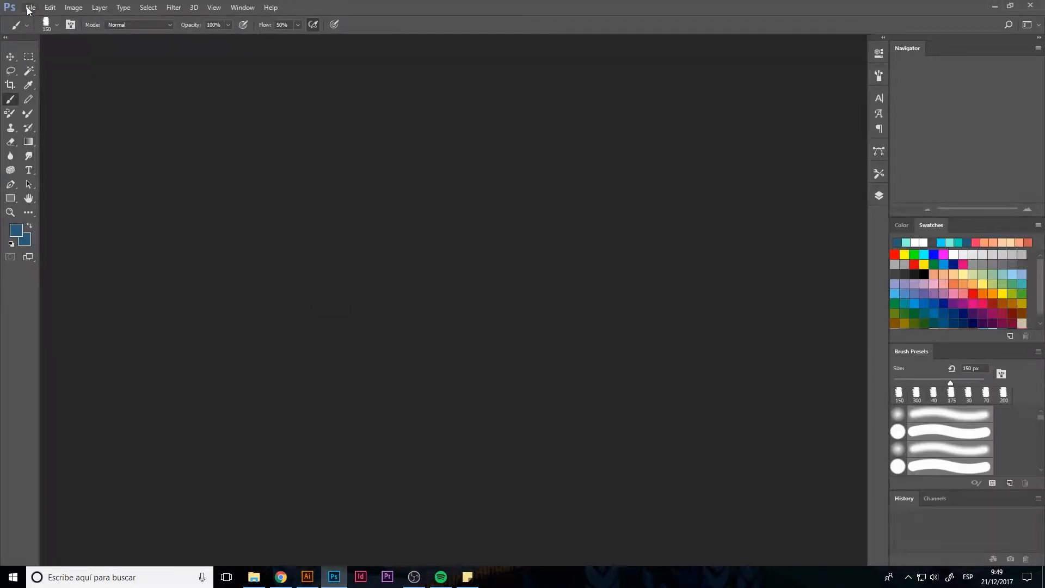
pyautogui.click(31, 8)
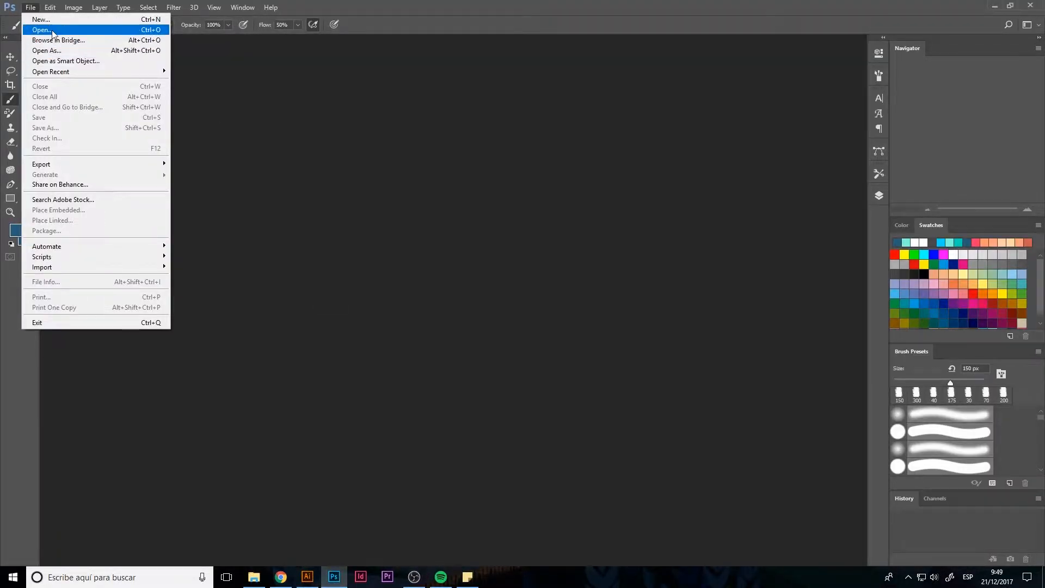
pyautogui.click(52, 32)
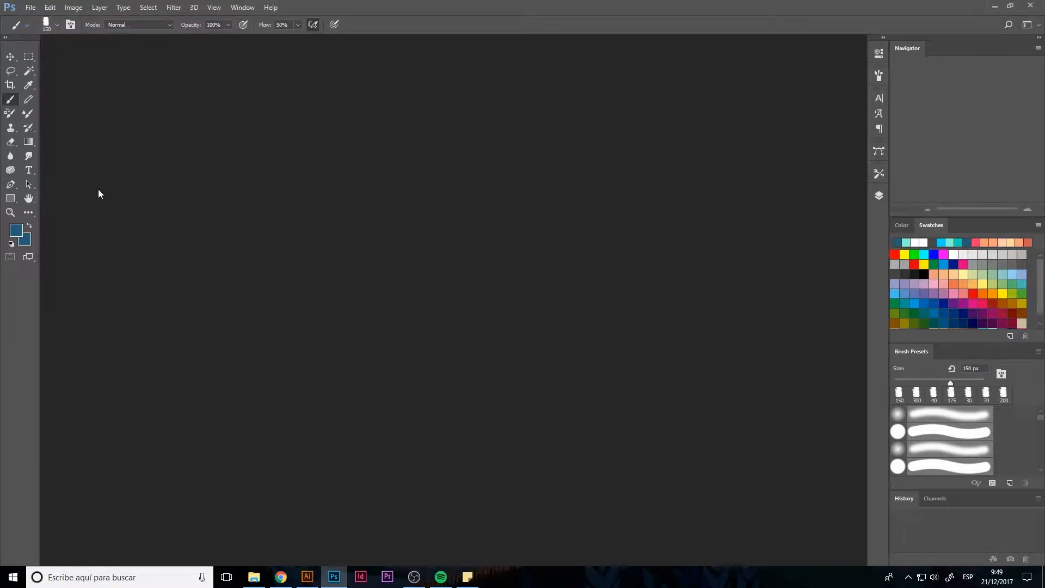
pyautogui.click(299, 217)
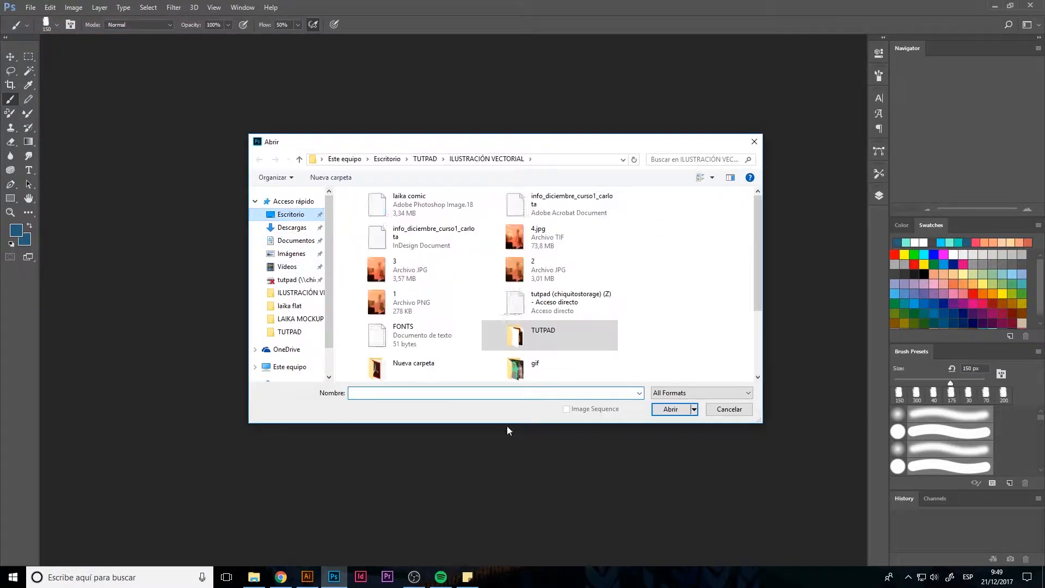
pyautogui.scroll(-2, 606, 330)
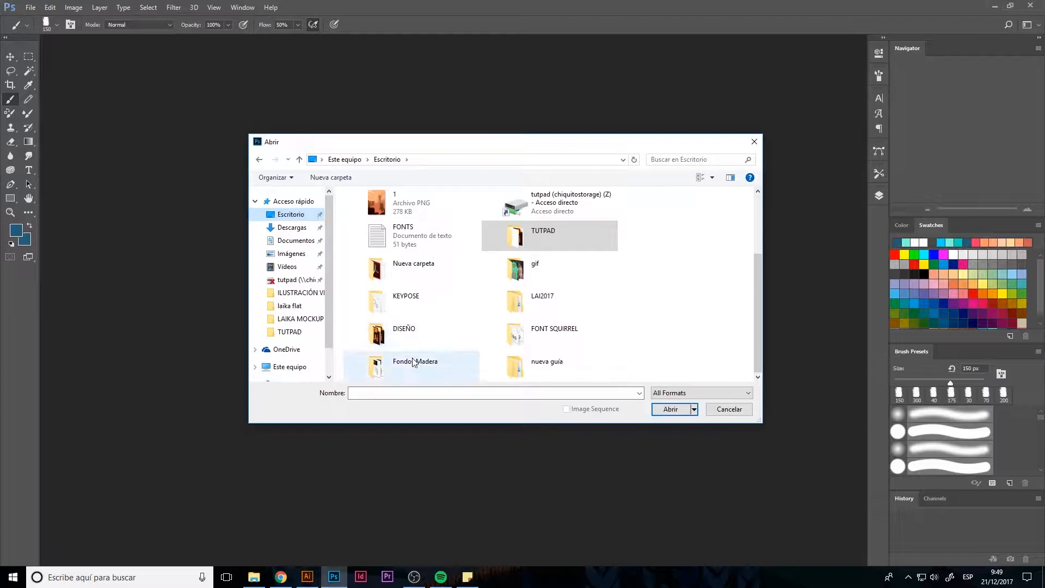
pyautogui.scroll(3, 439, 291)
pyautogui.click(439, 205)
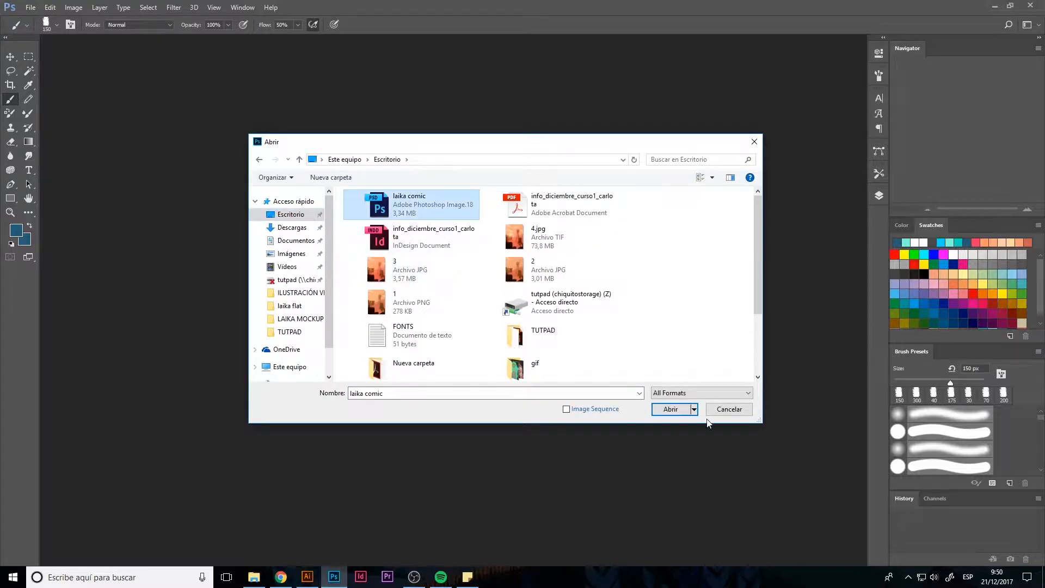
pyautogui.click(682, 410)
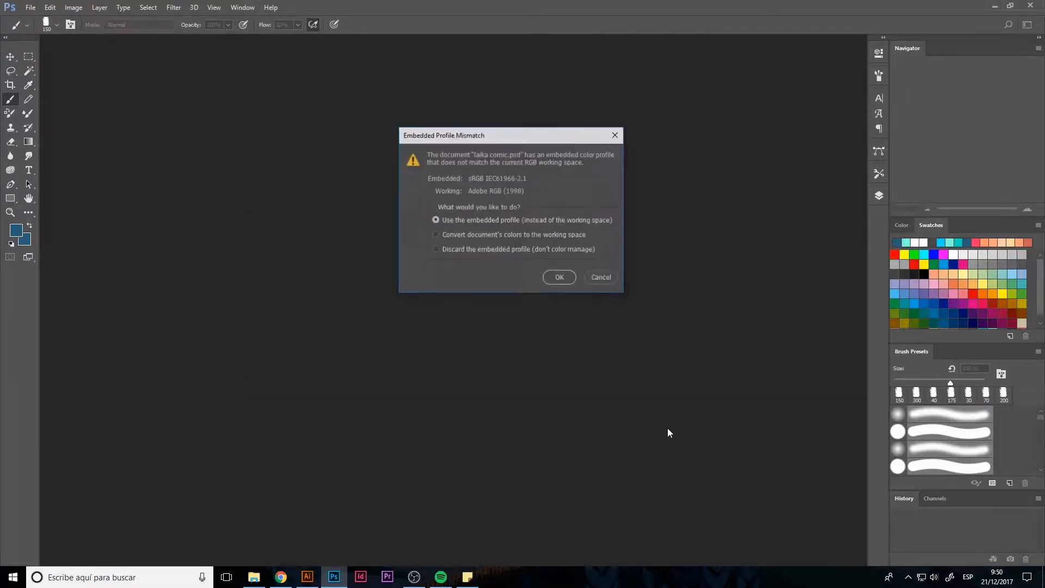
pyautogui.click(558, 278)
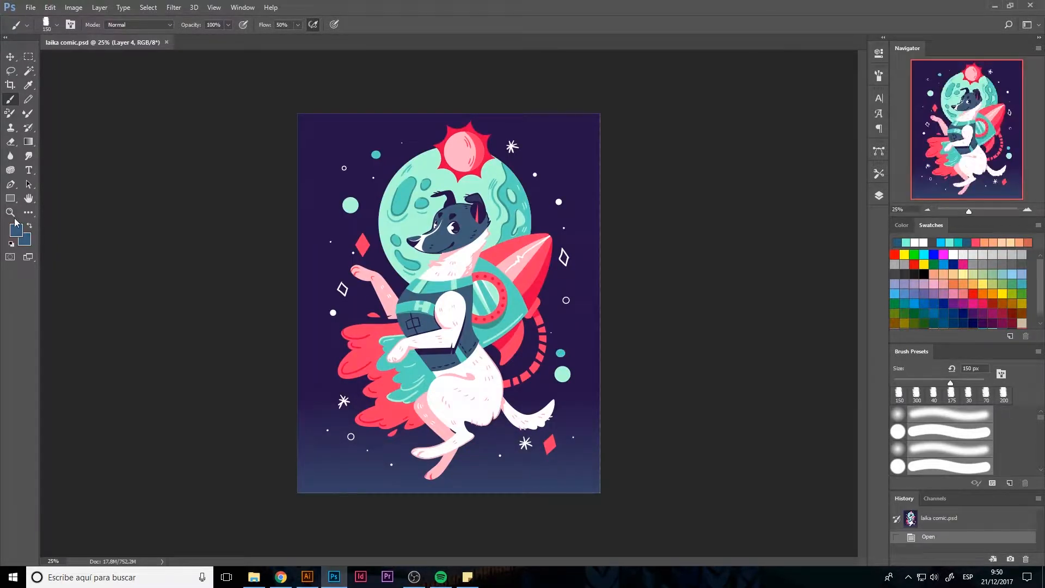
pyautogui.doubleClick(27, 200)
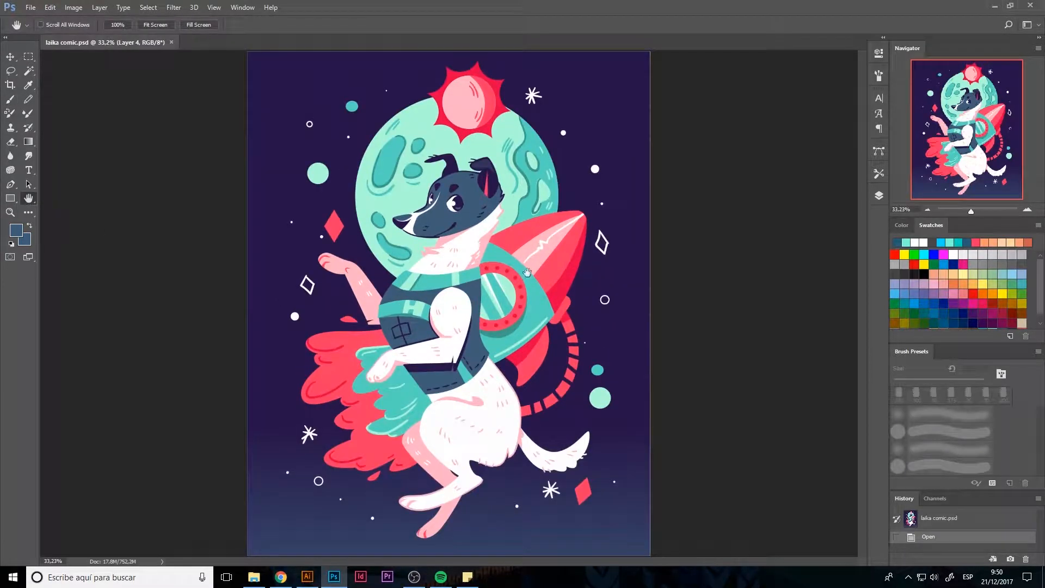
pyautogui.click(9, 85)
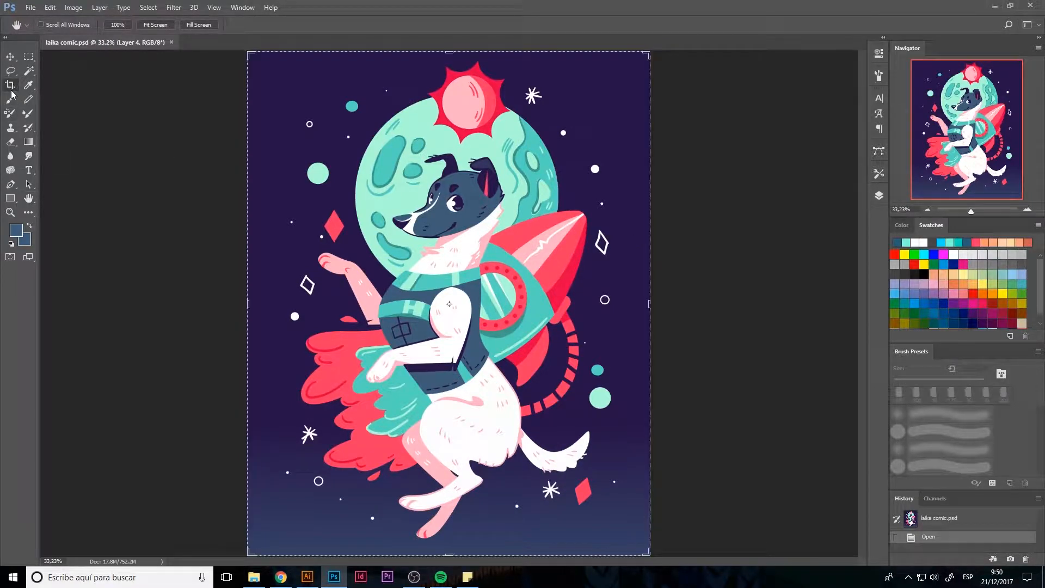
pyautogui.moveTo(649, 302); pyautogui.dragTo(650, 309)
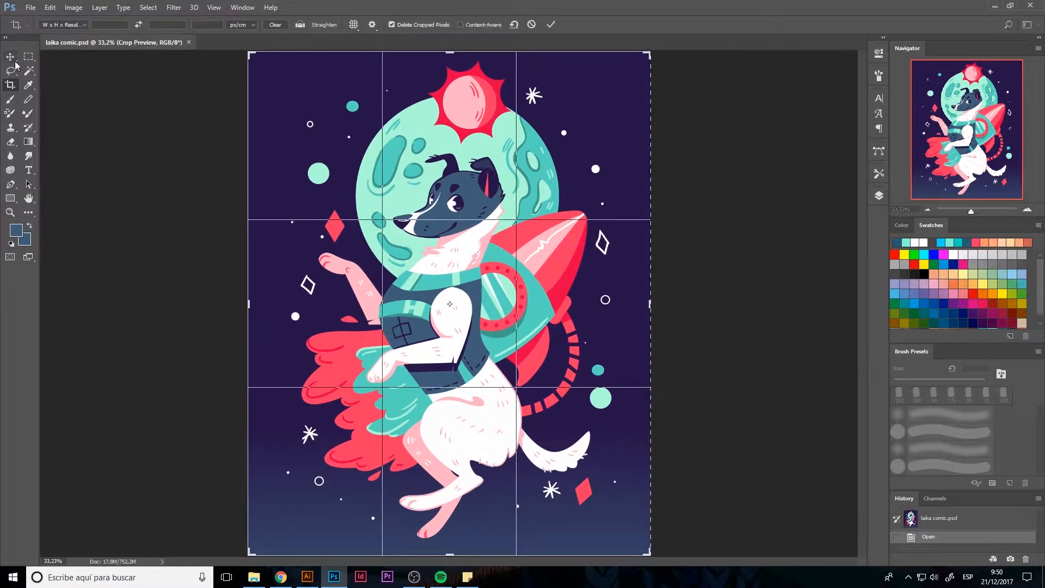
pyautogui.click(12, 58)
pyautogui.click(578, 218)
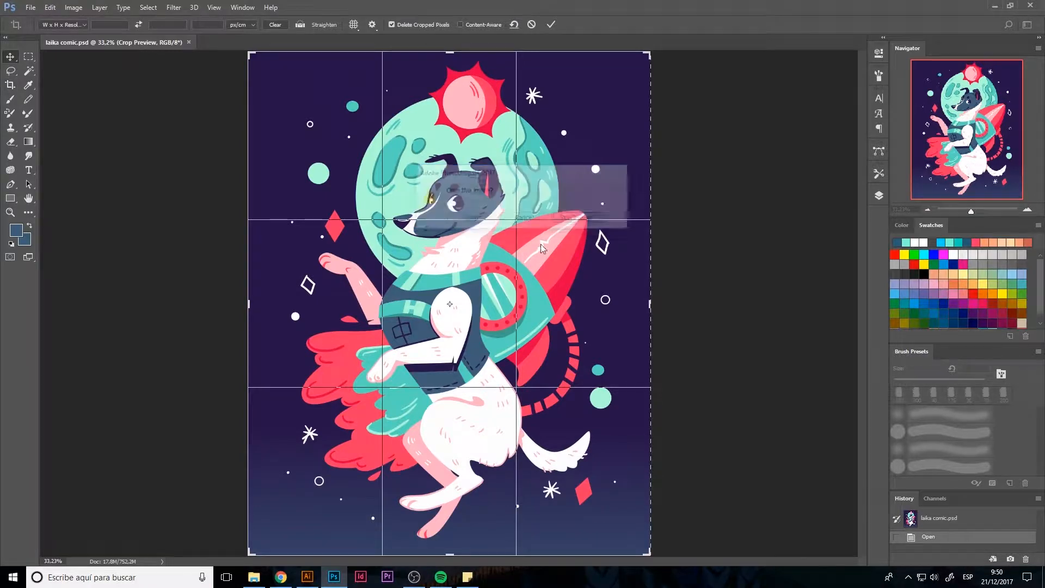
pyautogui.press('ctrl')
pyautogui.hotkey('ctrl', 't')
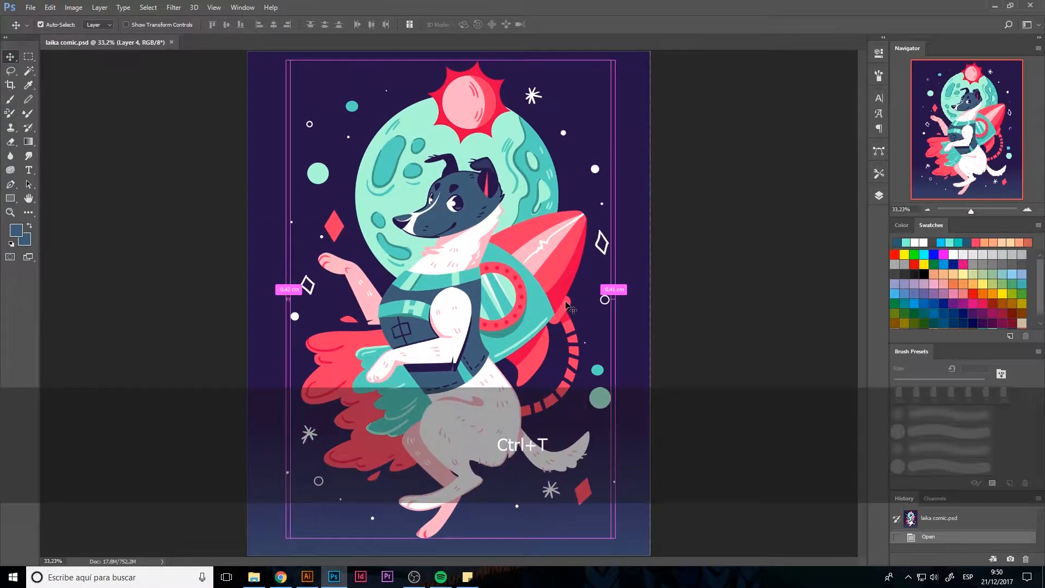
pyautogui.hotkey('ctrl', '-')
pyautogui.hotkey('ctrl', '-')
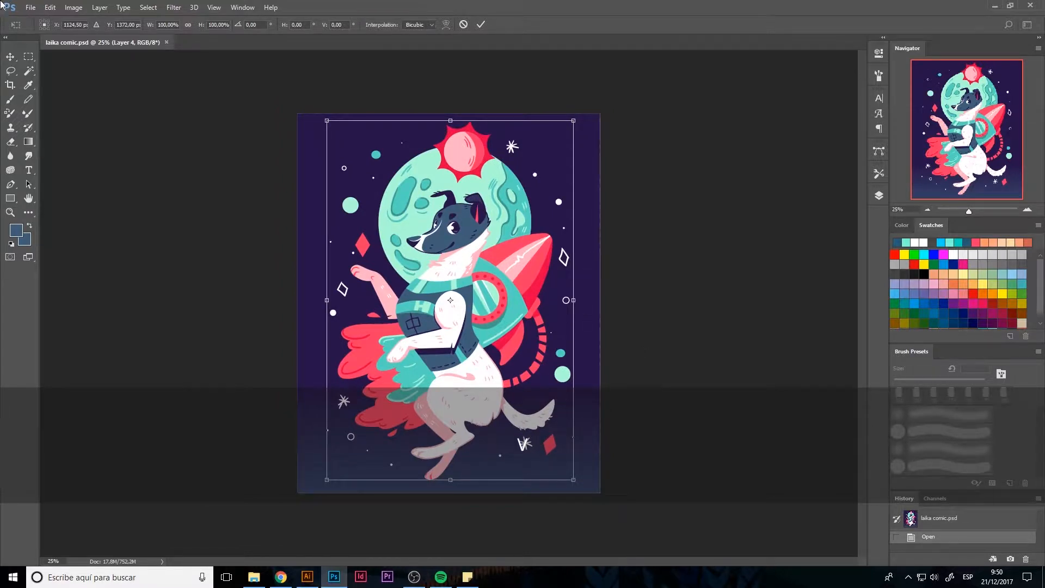
pyautogui.press('Return')
# Enlarge the background on Layer 3 to about 101% around its center and lock that layer
pyautogui.click(878, 196)
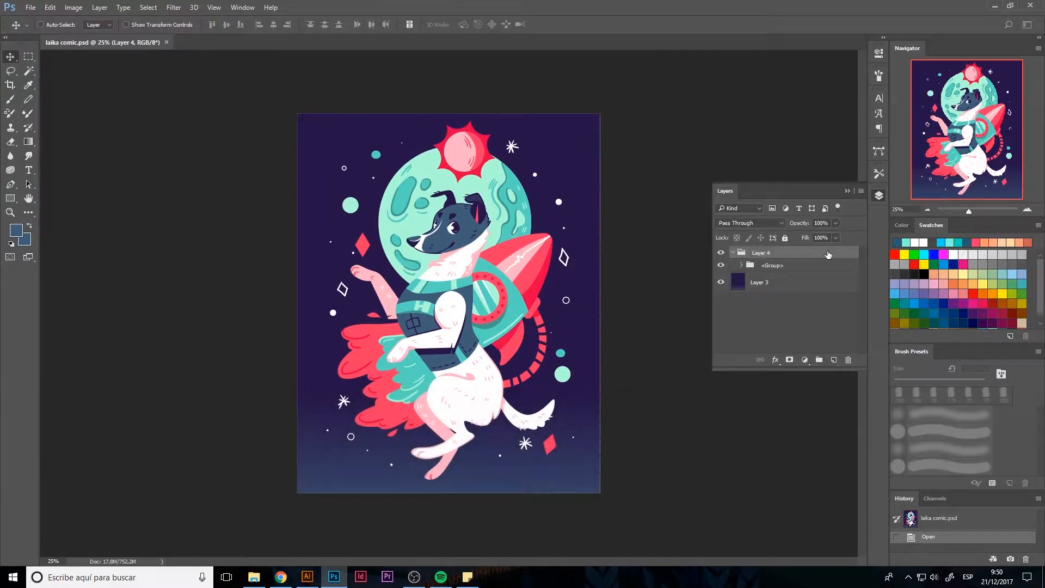
pyautogui.click(764, 288)
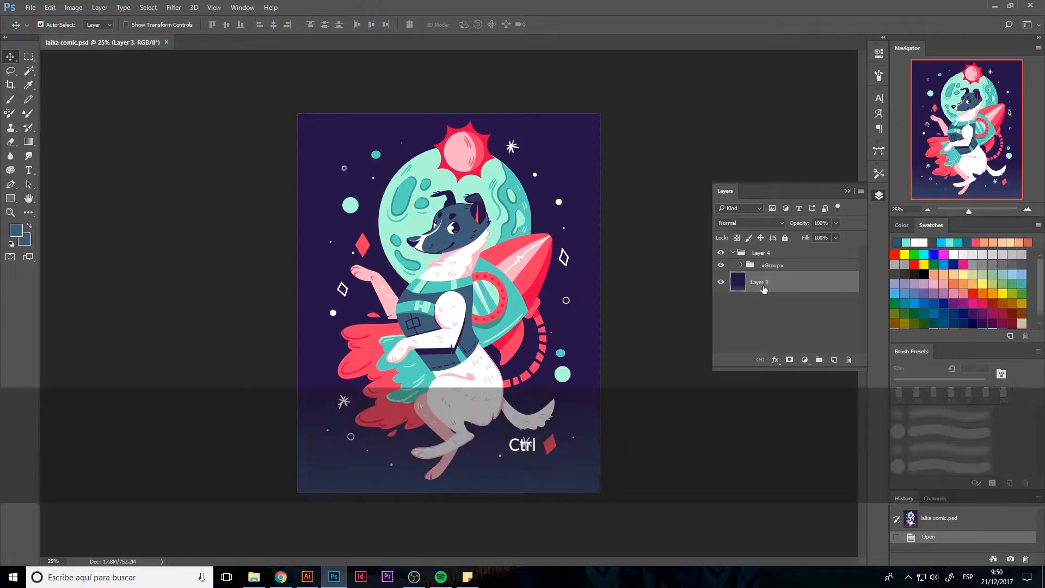
pyautogui.hotkey('ctrl', 't')
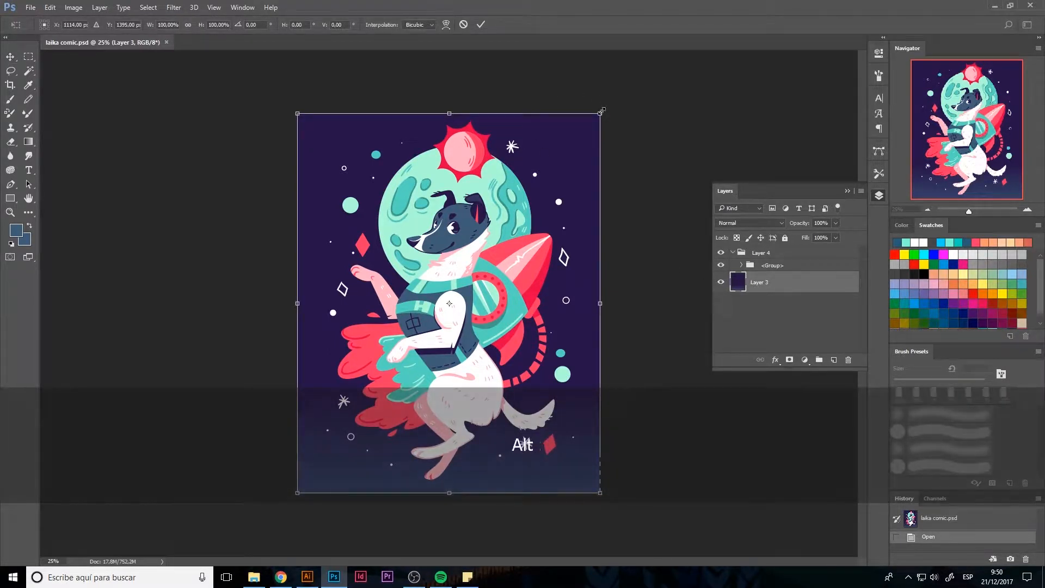
pyautogui.moveTo(603, 111); pyautogui.dragTo(605, 110)
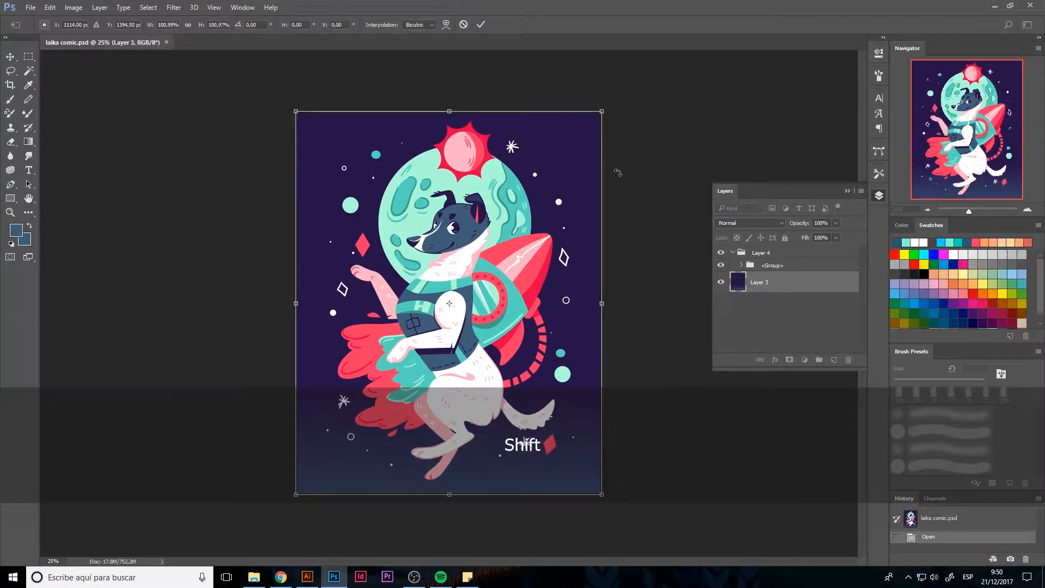
pyautogui.press('Return')
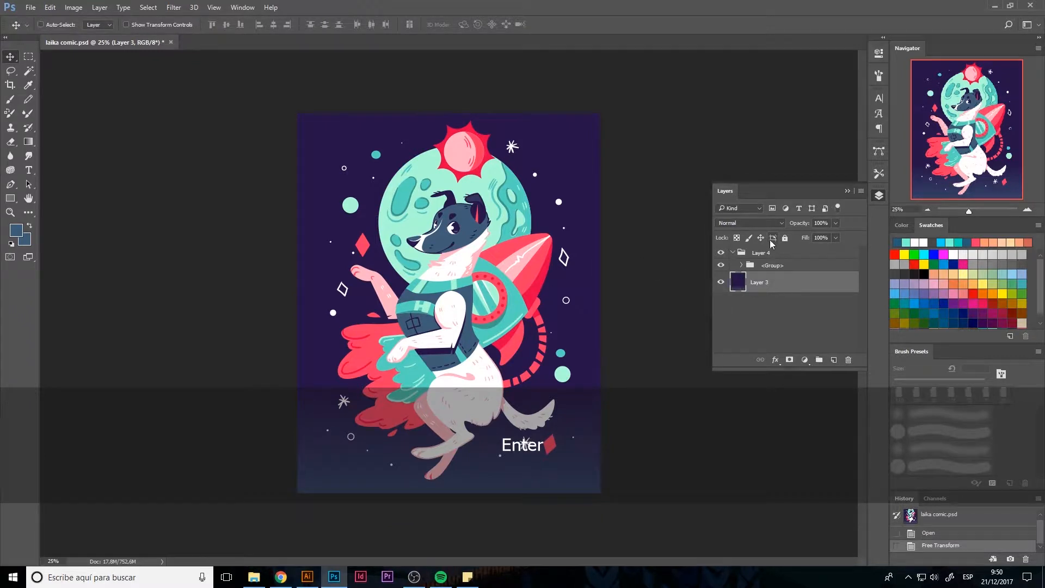
pyautogui.click(784, 238)
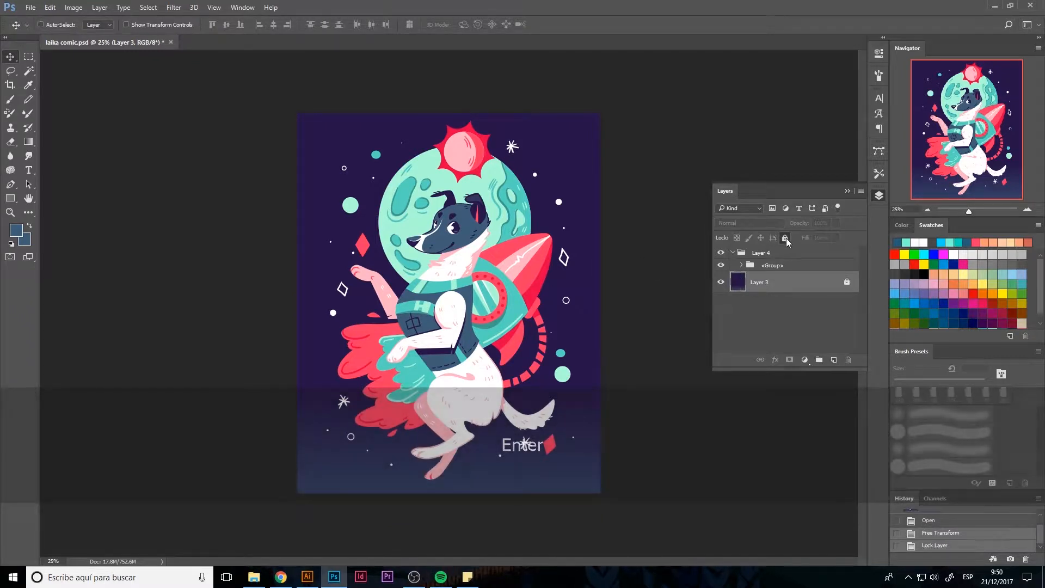
# Examine the sublayers of the <Group> folder inside Layer 4, then toggle the folder's visibility off and on
pyautogui.click(742, 266)
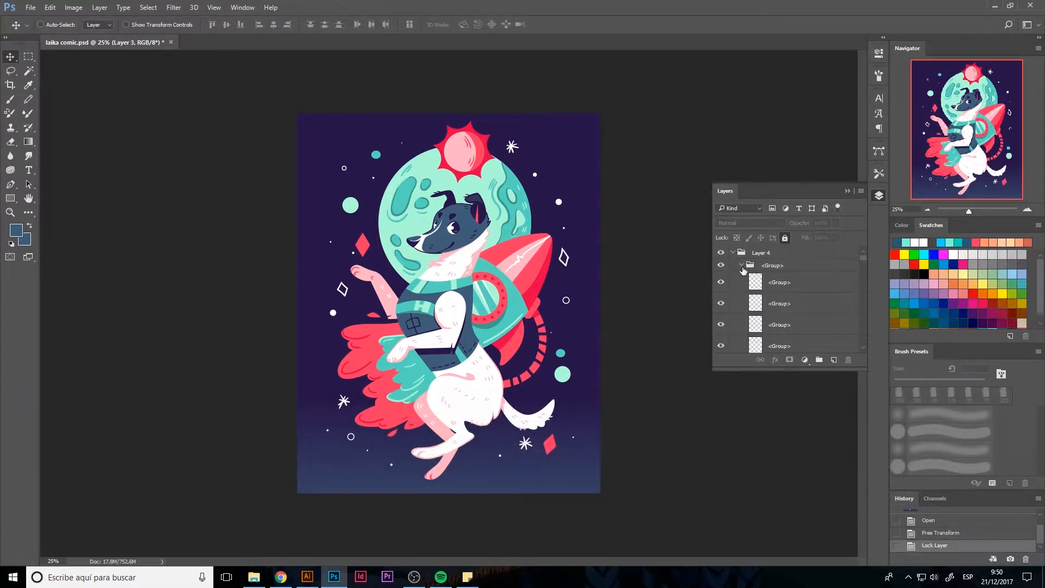
pyautogui.scroll(-5, 749, 289)
pyautogui.moveTo(863, 259)
pyautogui.mouseDown()
pyautogui.moveTo(859, 334)
pyautogui.moveTo(864, 240)
pyautogui.mouseUp()
pyautogui.click(741, 267)
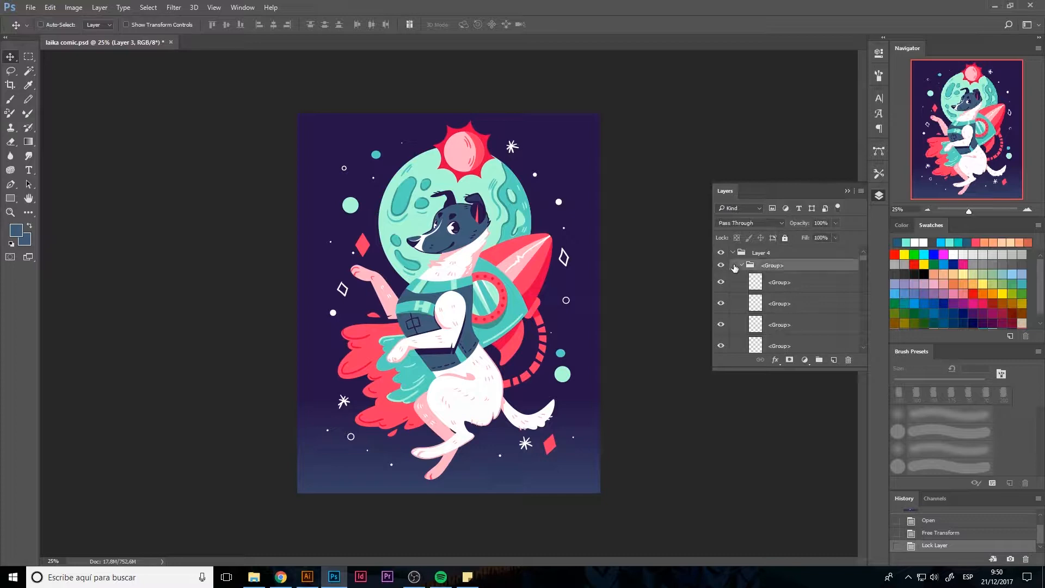
pyautogui.click(741, 266)
pyautogui.click(722, 266)
pyautogui.click(722, 266)
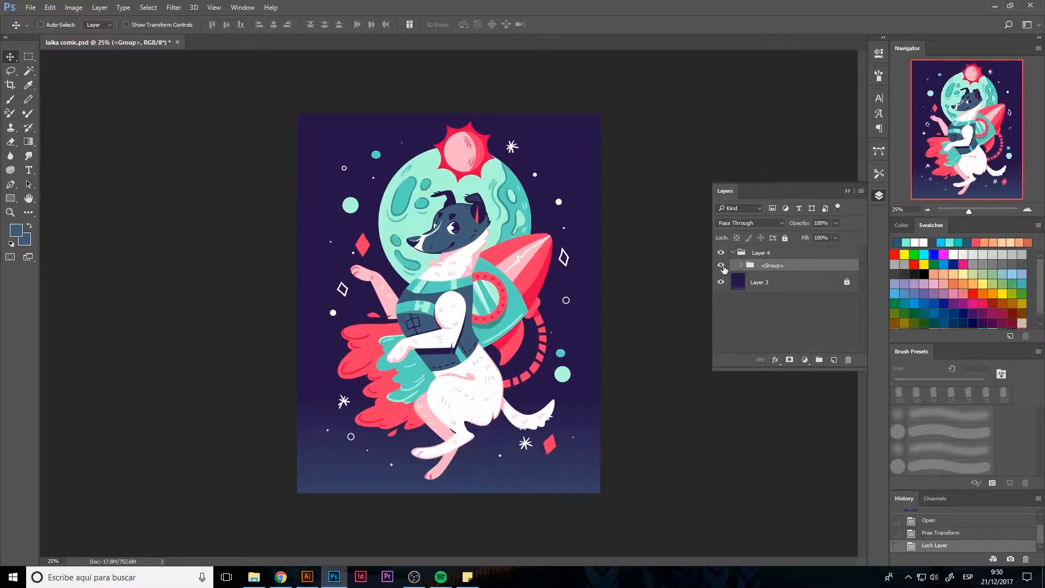
# Merge the <Group> folder inside Layer 4 into a single layer and check it by toggling its visibility
pyautogui.press('ctrl')
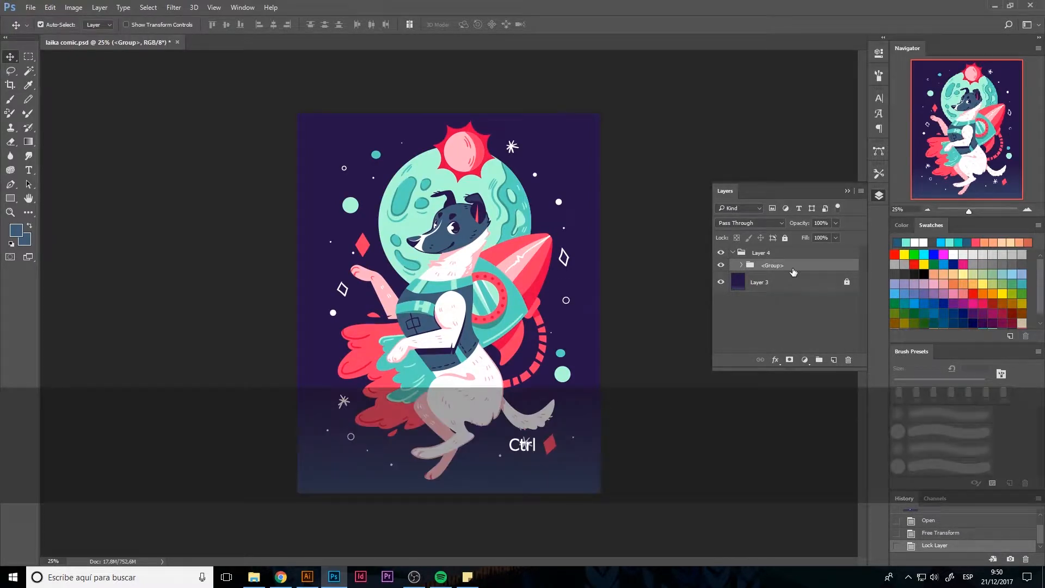
pyautogui.hotkey('ctrl', 'e')
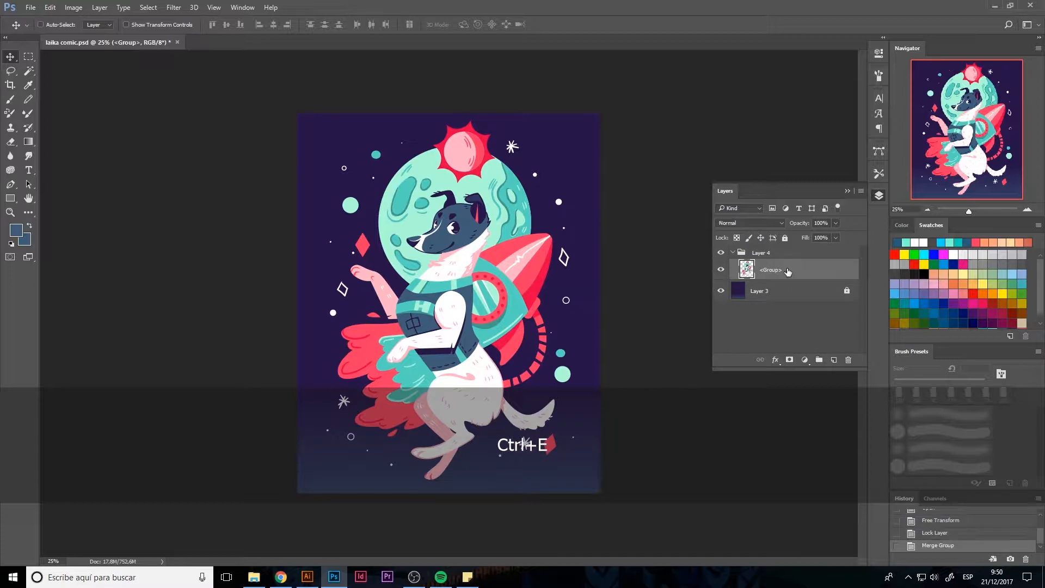
pyautogui.click(722, 269)
pyautogui.click(722, 269)
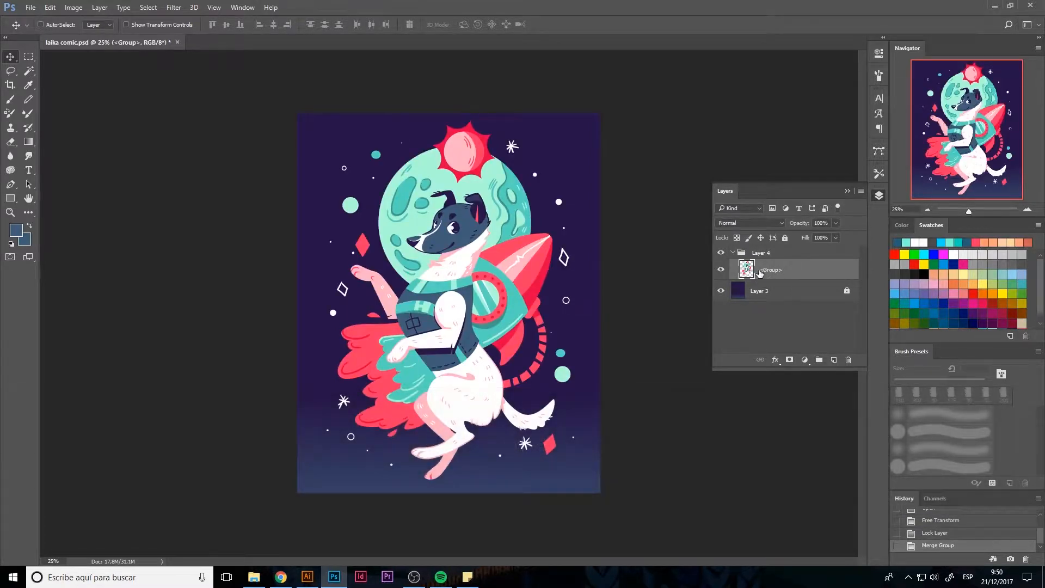
# Load the outline of the merged <Group> layer as a selection
pyautogui.doubleClick(28, 199)
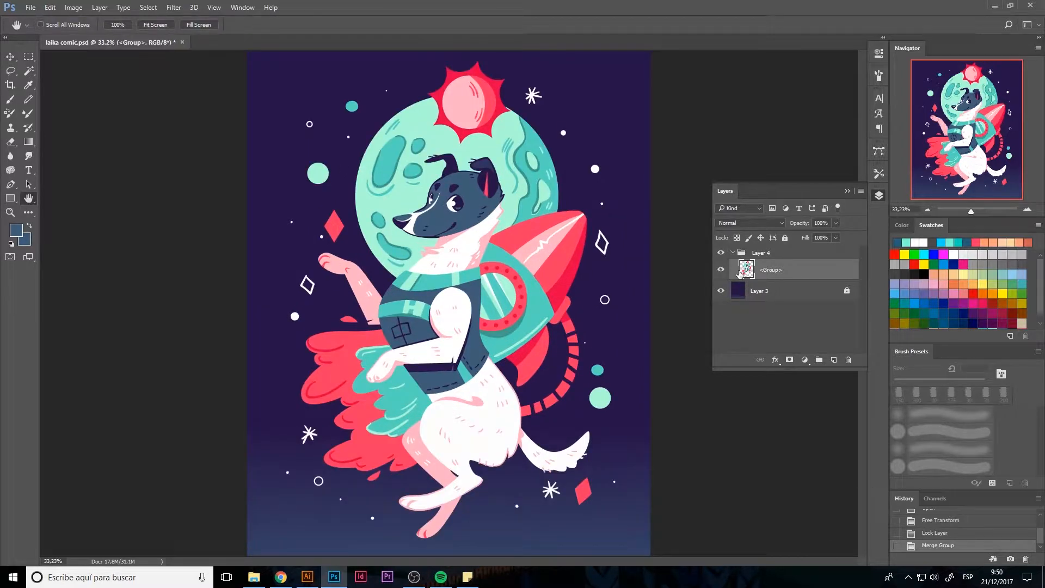
pyautogui.click(740, 294)
pyautogui.click(751, 274)
pyautogui.press('alt')
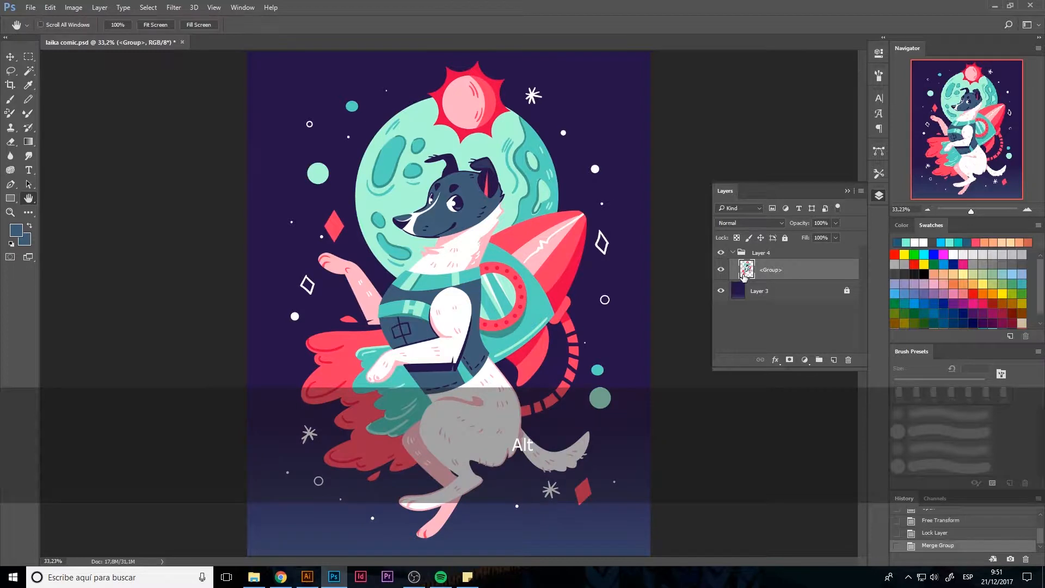
pyautogui.keyDown('ctrl'); pyautogui.click(752, 277); pyautogui.keyUp('ctrl')
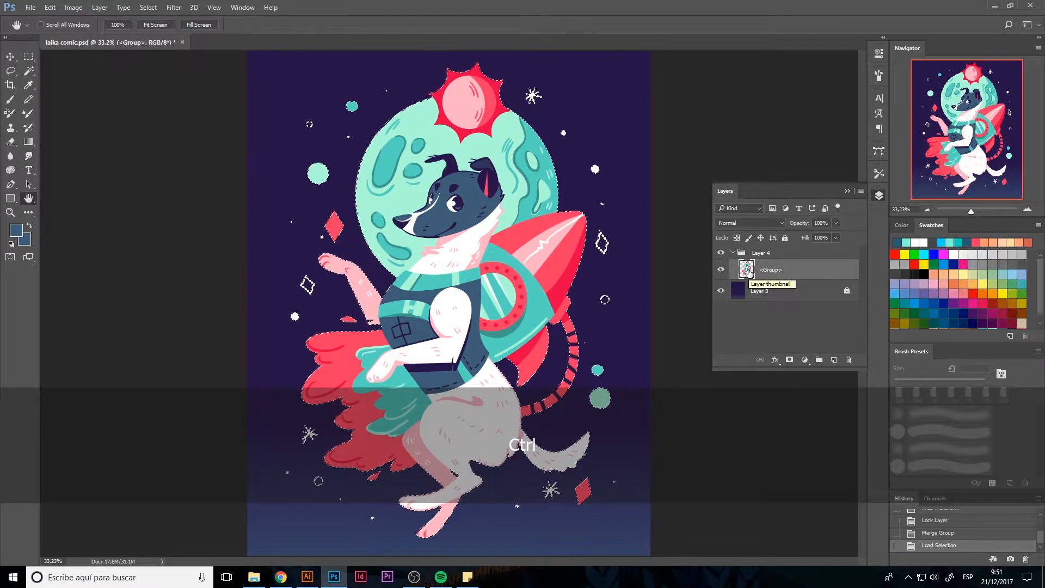
# Add a new empty layer above <Group> inside the Layer 4 folder for painting with the Brush tool
pyautogui.click(879, 196)
pyautogui.press('b')
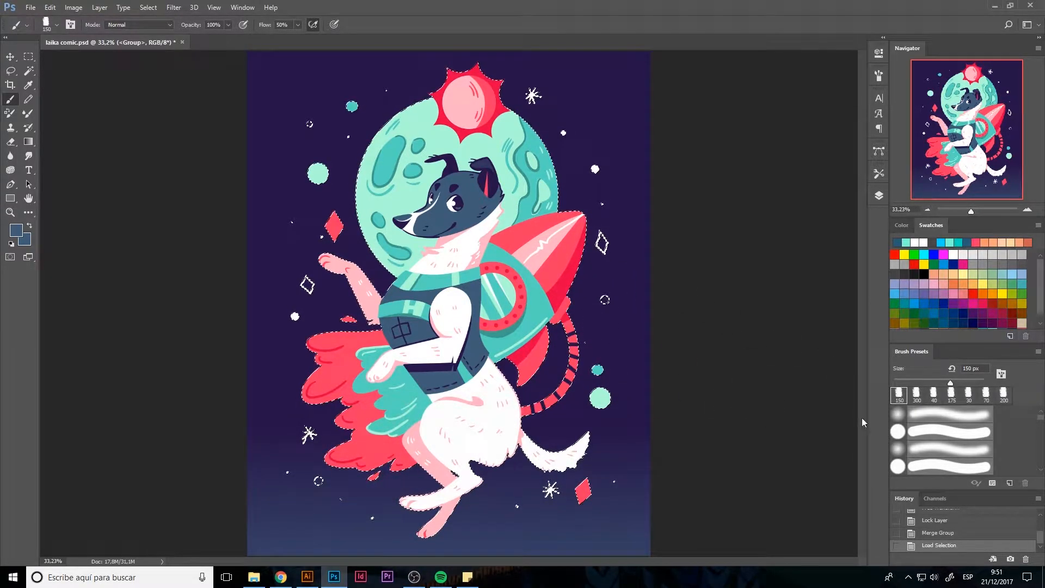
pyautogui.click(879, 195)
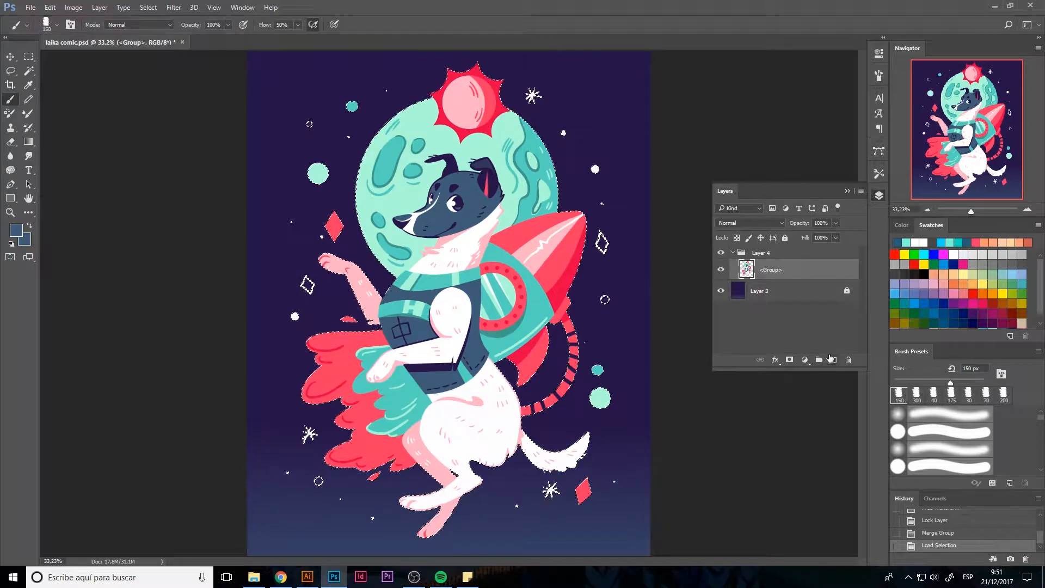
pyautogui.click(832, 359)
pyautogui.click(879, 197)
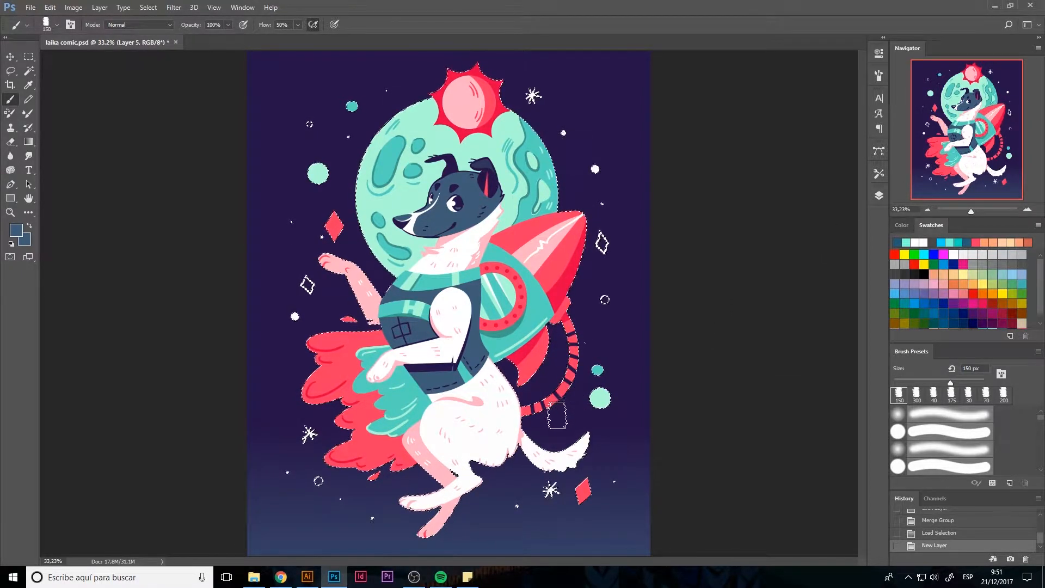
# Sample the pale pink of the hind leg and brush textured shading along the dog's rump, reducing the brush to 70 px
pyautogui.press('i')
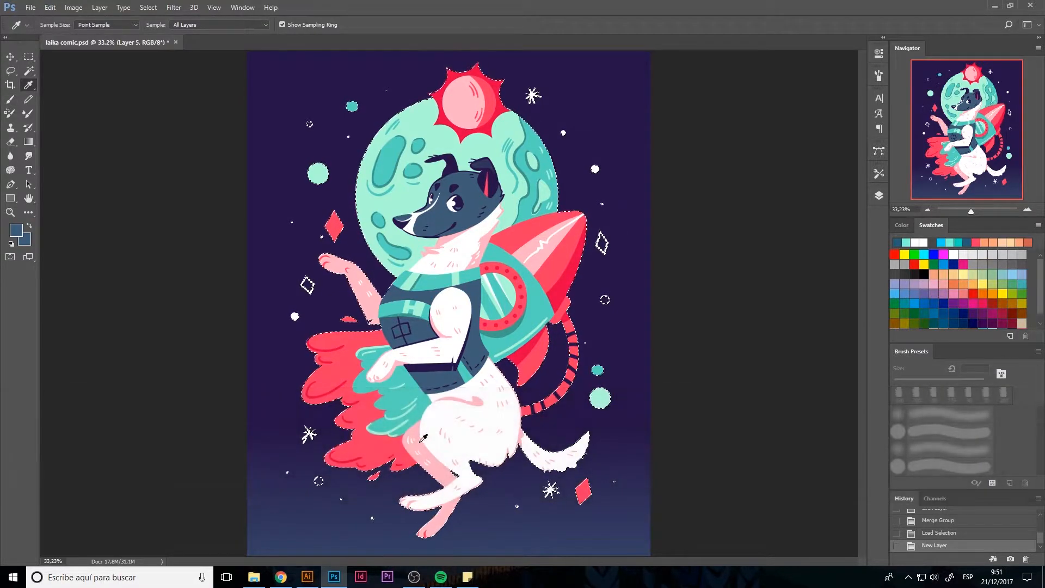
pyautogui.click(421, 443)
pyautogui.press('b')
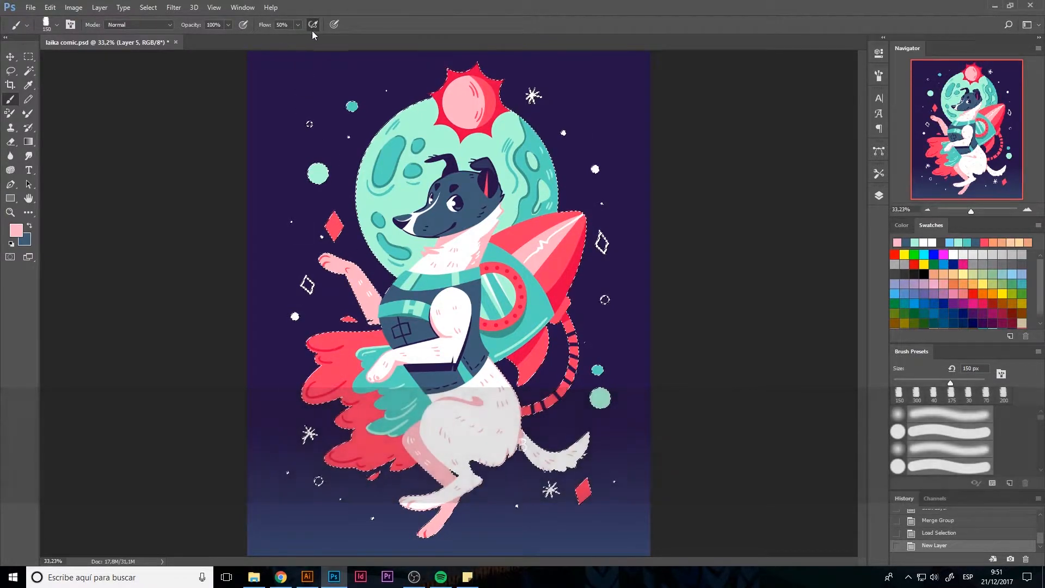
pyautogui.moveTo(480, 469)
pyautogui.mouseDown()
pyautogui.moveTo(479, 443)
pyautogui.moveTo(507, 445)
pyautogui.mouseUp()
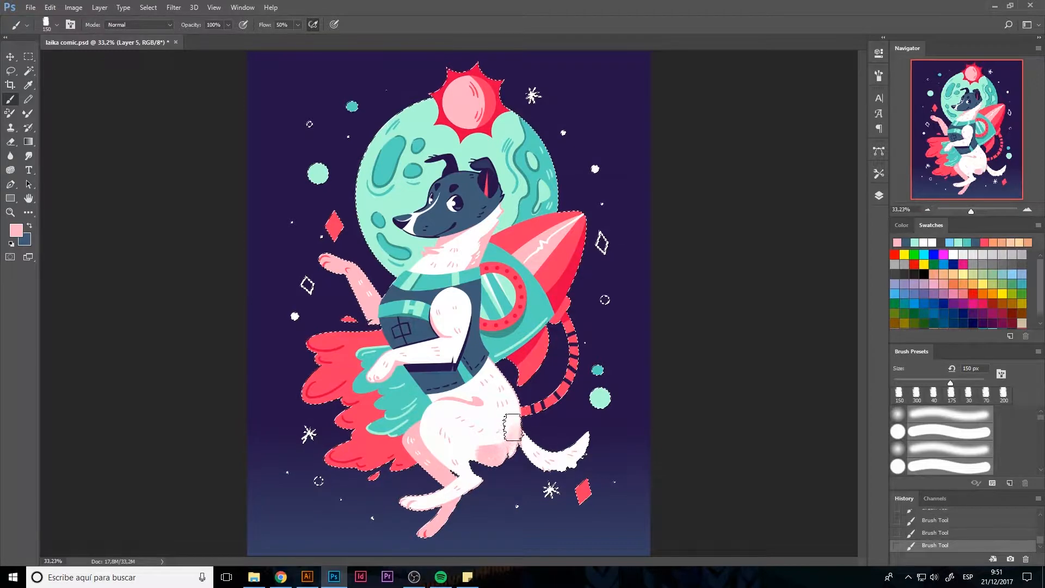
pyautogui.press('z')
pyautogui.press('z')
pyautogui.press('z')
pyautogui.press('z')
pyautogui.press('z')
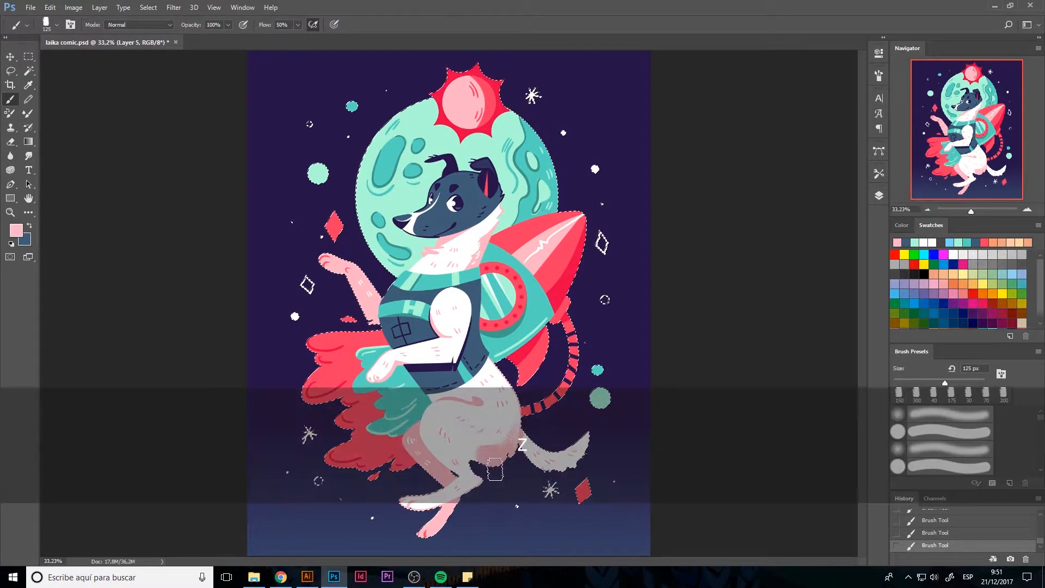
pyautogui.moveTo(479, 460)
pyautogui.mouseDown()
pyautogui.moveTo(471, 451)
pyautogui.moveTo(484, 459)
pyautogui.mouseUp()
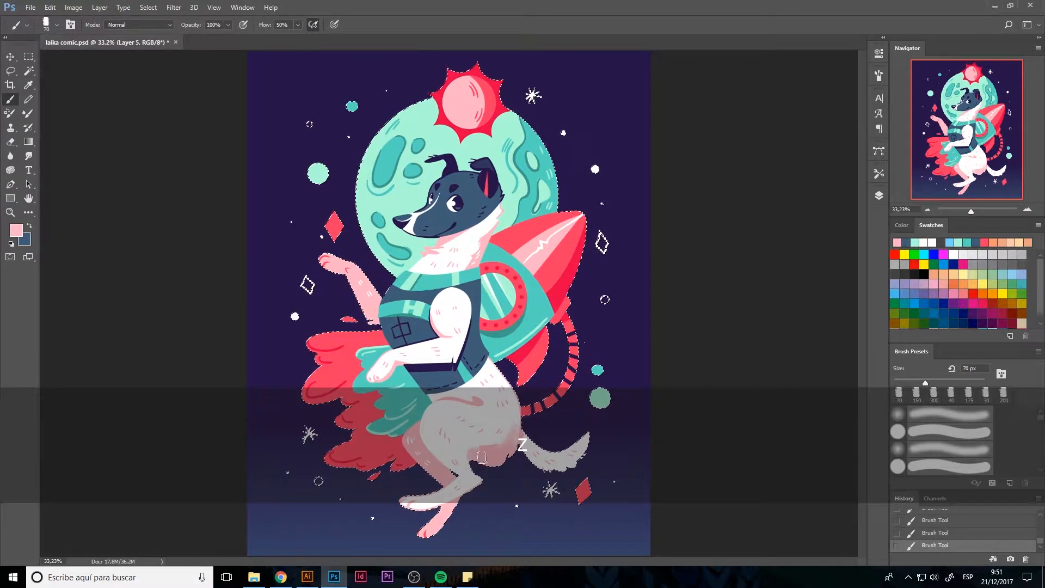
# Enlarge the brush to 125 px and shade the dog's hind legs and feet in pale pink
pyautogui.press('x')
pyautogui.press('x')
pyautogui.press('x')
pyautogui.press('x')
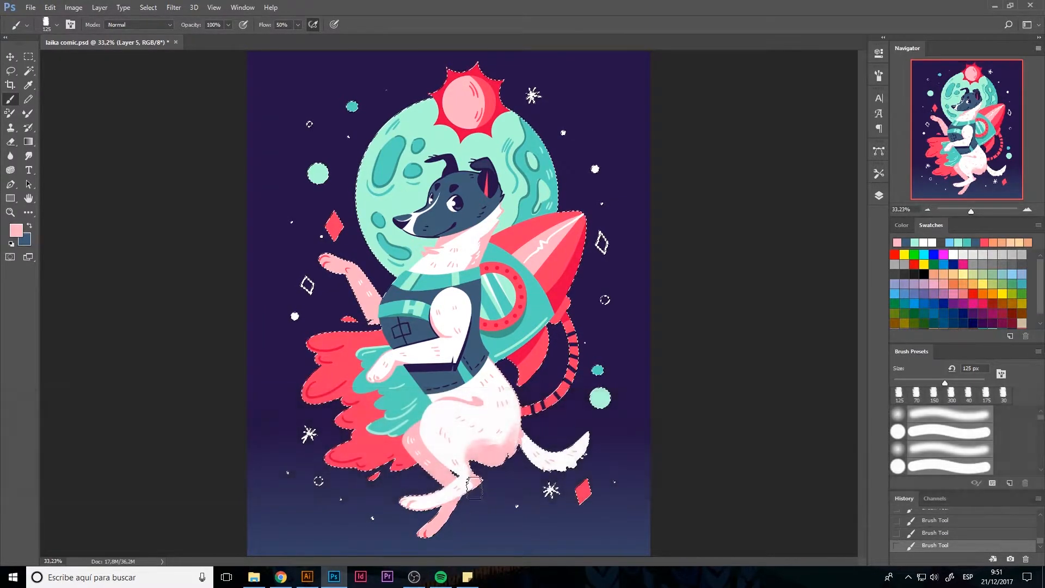
pyautogui.moveTo(477, 462); pyautogui.dragTo(475, 480)
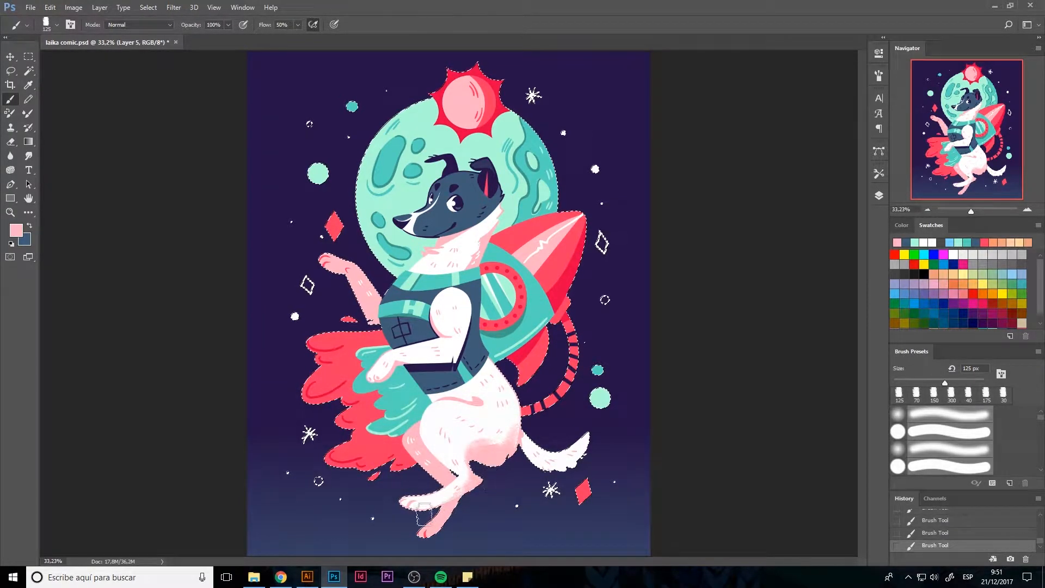
# Shade the tail's underside in pale pink with a 90 px brush and texture the neck fur with a smaller one
pyautogui.press('z')
pyautogui.press('z')
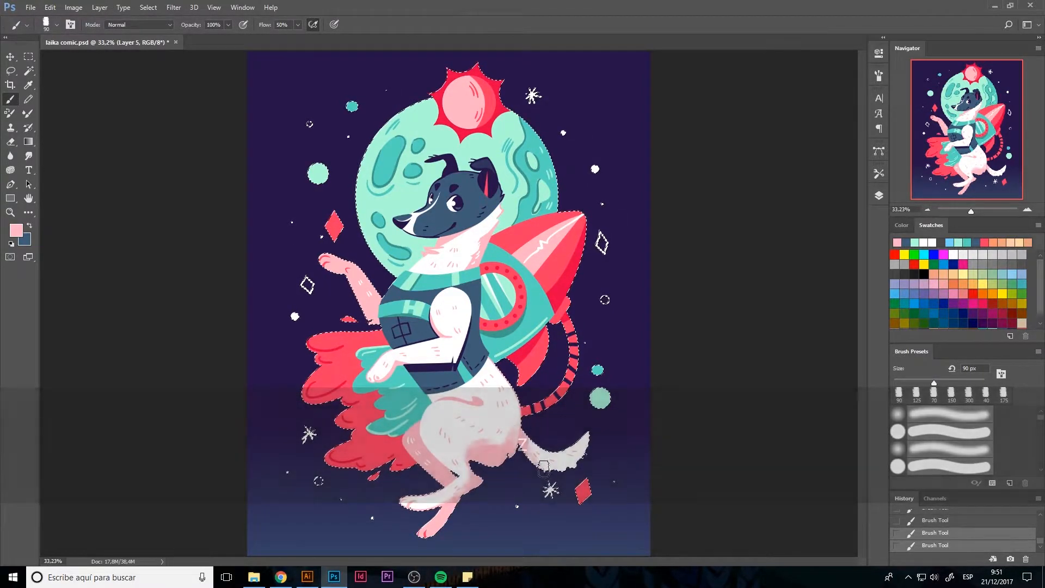
pyautogui.moveTo(526, 454); pyautogui.dragTo(553, 473)
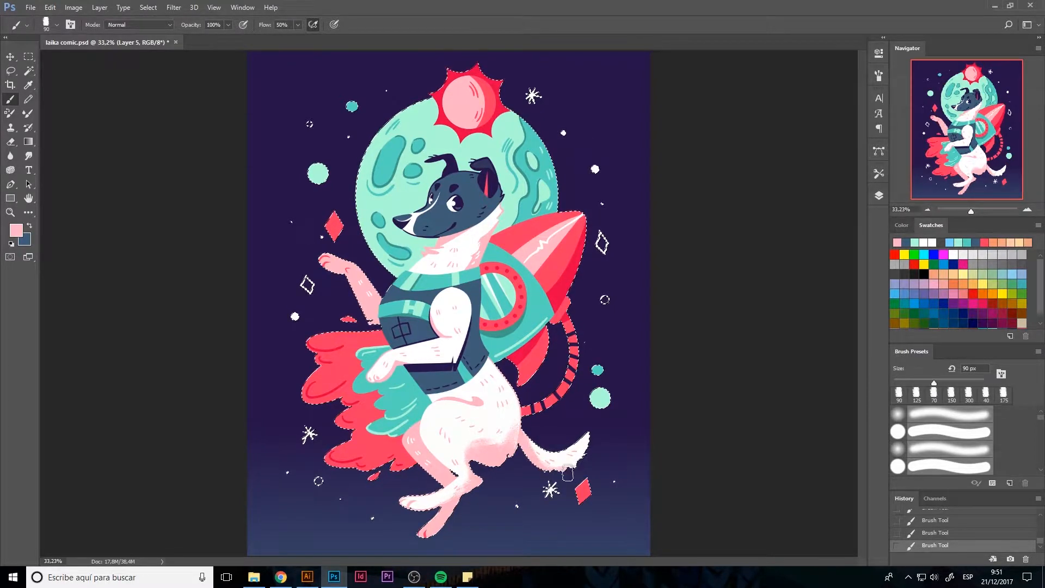
pyautogui.press('z')
pyautogui.press('x')
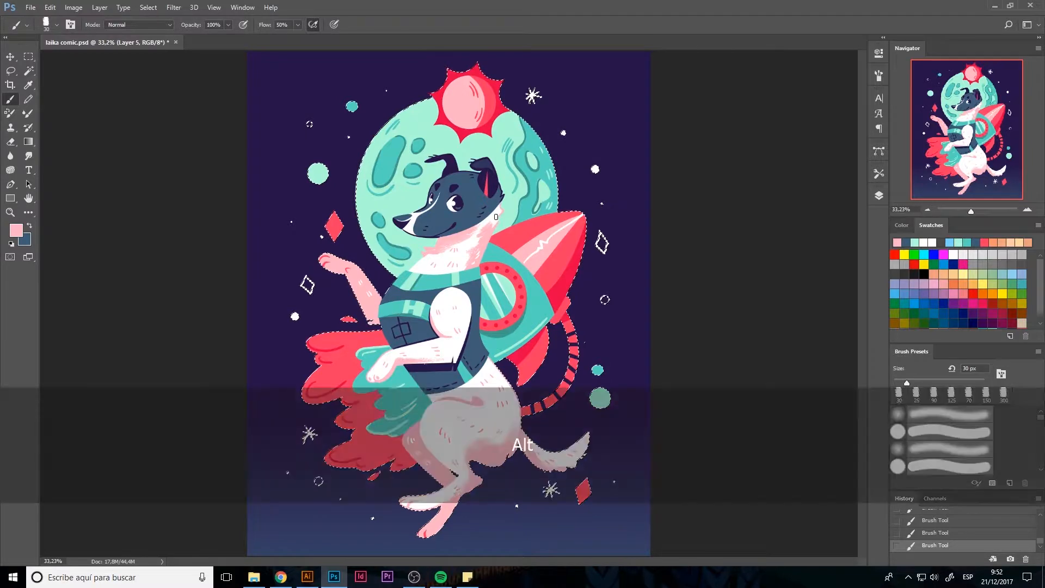
# Touch up the shading around the dog's thigh line, using sampled pink at 40 px and sampled white at 70 px
pyautogui.keyDown('alt'); pyautogui.click(492, 223); pyautogui.keyUp('alt')
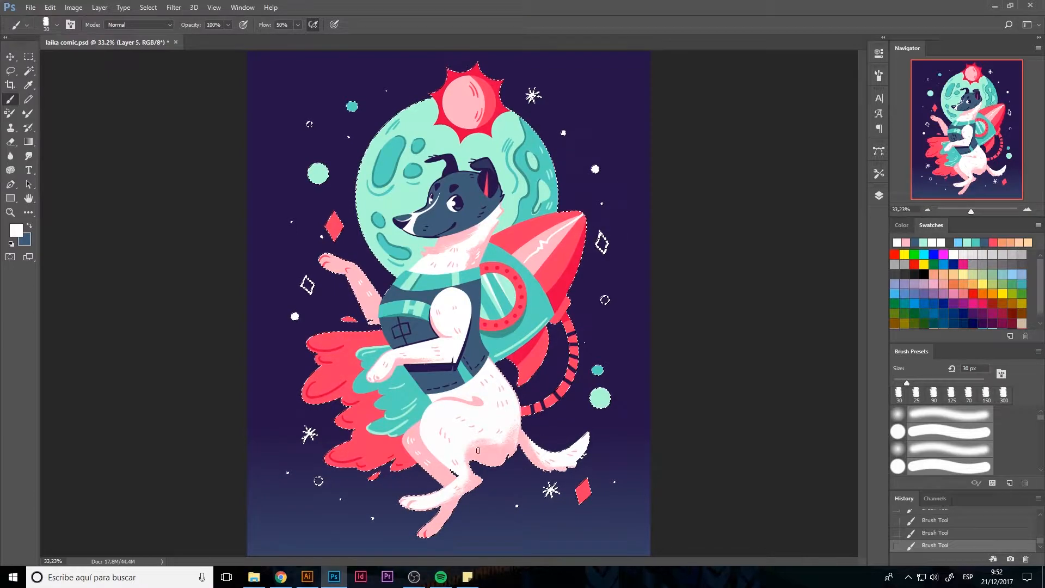
pyautogui.keyDown('alt'); pyautogui.click(469, 401); pyautogui.keyUp('alt')
pyautogui.press(']')
pyautogui.press(']')
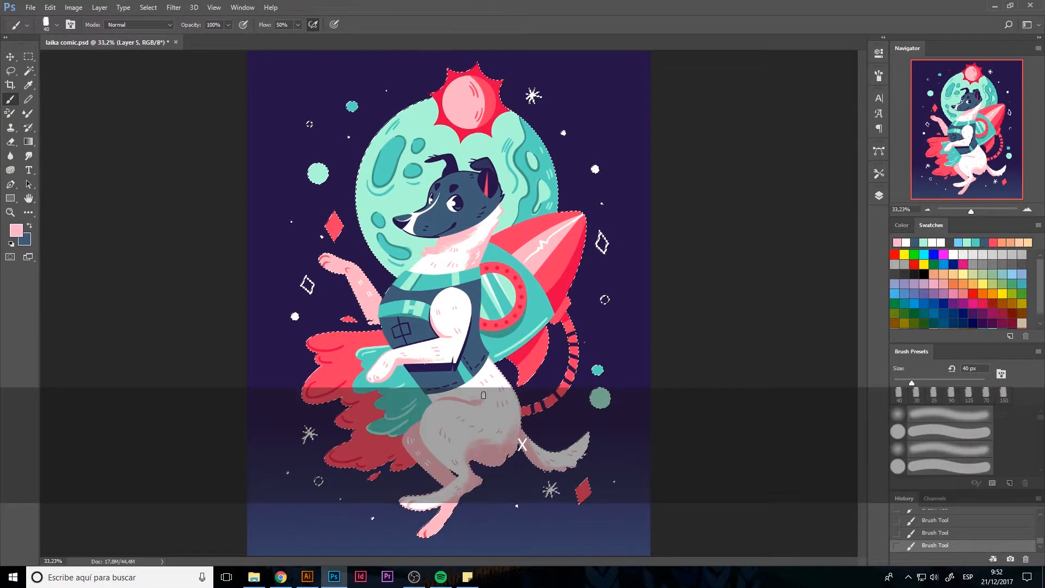
pyautogui.moveTo(466, 401); pyautogui.dragTo(485, 407)
pyautogui.keyDown('alt'); pyautogui.click(483, 408); pyautogui.keyUp('alt')
pyautogui.press(']')
pyautogui.press(']')
pyautogui.press(']')
pyautogui.press(']')
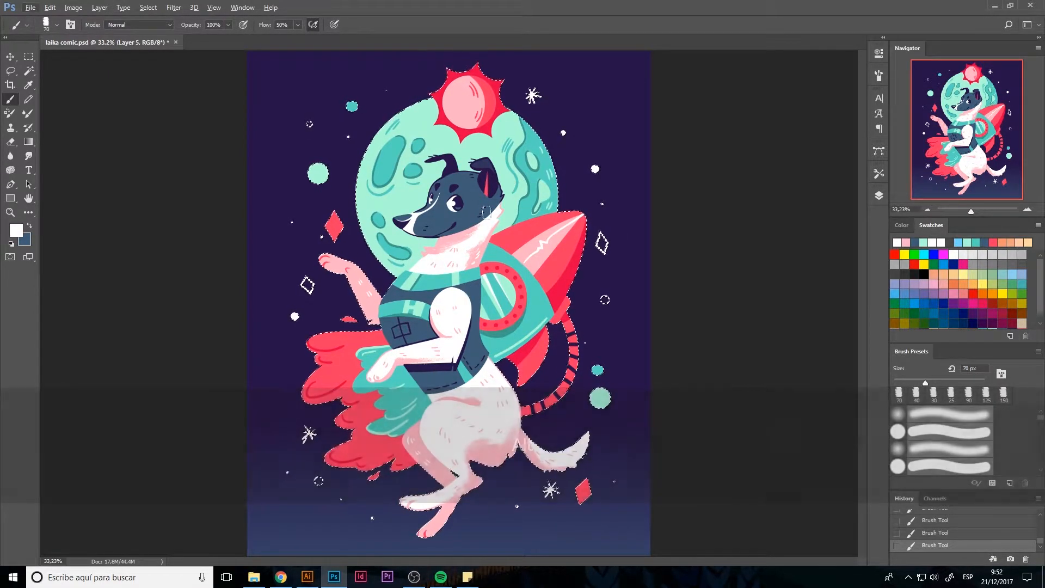
# Sample the head's slate blue and texture the tip of the dog's near ear with a 20 px brush
pyautogui.keyDown('alt'); pyautogui.click(465, 210); pyautogui.keyUp('alt')
pyautogui.press('[')
pyautogui.press('[')
pyautogui.press('[')
pyautogui.press('[')
pyautogui.press('[')
pyautogui.moveTo(477, 165); pyautogui.dragTo(489, 162)
pyautogui.moveTo(971, 211); pyautogui.dragTo(979, 212)
pyautogui.moveTo(967, 104); pyautogui.dragTo(966, 99)
pyautogui.press('[')
pyautogui.press('[')
pyautogui.press('[')
pyautogui.hotkey('ctrl', 'z')
pyautogui.moveTo(563, 200)
pyautogui.mouseDown()
pyautogui.moveTo(598, 209)
pyautogui.moveTo(590, 190)
pyautogui.moveTo(556, 200)
pyautogui.mouseUp()
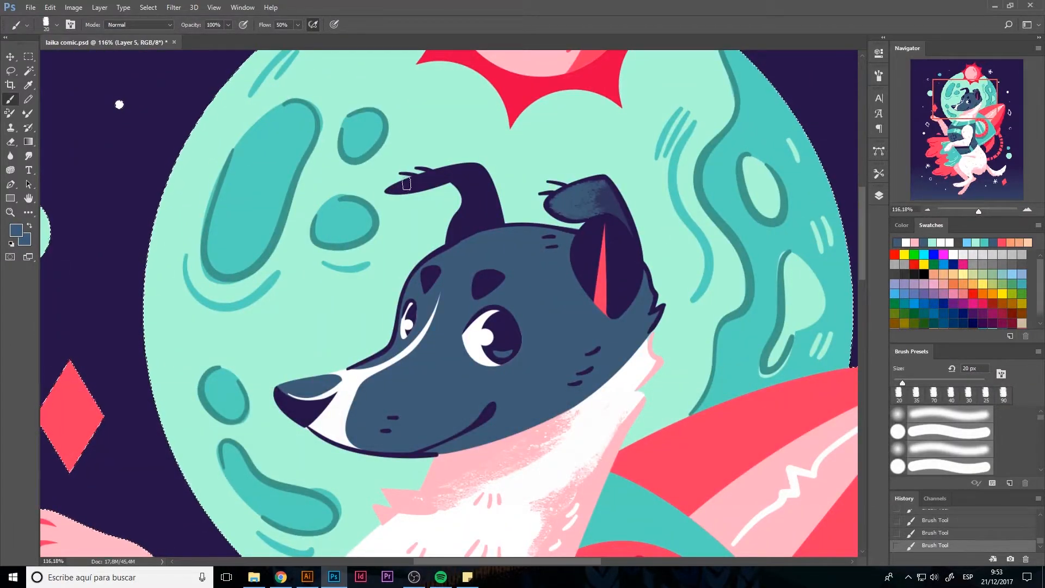
# Texture the dog's far ear in slate blue with a 10 px brush
pyautogui.hotkey('ctrl', 'z')
pyautogui.press('[')
pyautogui.press('[')
pyautogui.press('[')
pyautogui.moveTo(409, 182); pyautogui.dragTo(475, 168)
pyautogui.hotkey('ctrl', 'z')
# With a 20 px brush, shade the back of the head in dark purple and highlight the forehead in mint green
pyautogui.press(']')
pyautogui.press(']')
pyautogui.press('x')
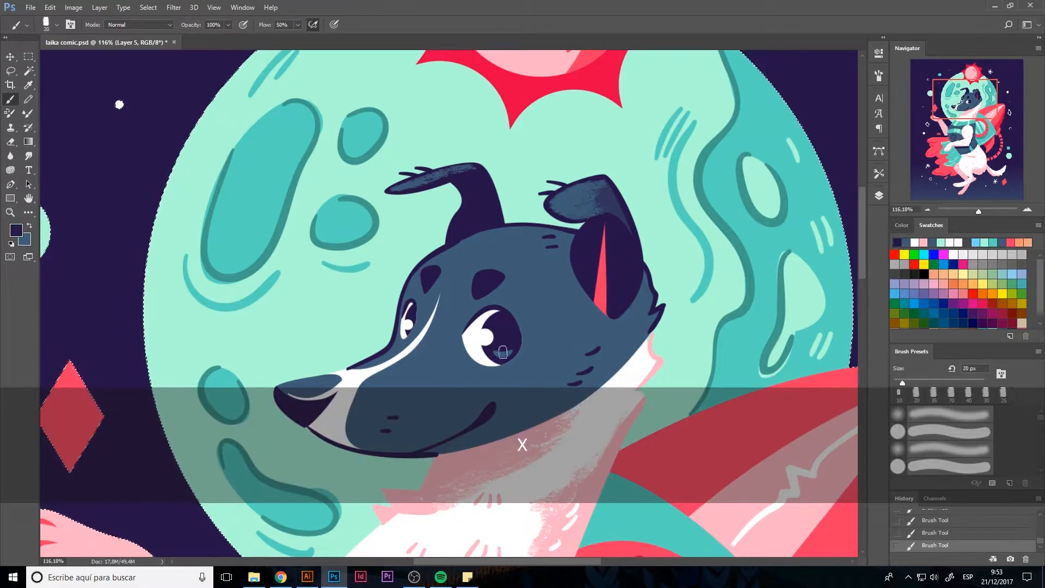
pyautogui.moveTo(611, 308)
pyautogui.mouseDown()
pyautogui.moveTo(630, 320)
pyautogui.moveTo(648, 294)
pyautogui.moveTo(616, 354)
pyautogui.moveTo(570, 405)
pyautogui.mouseUp()
pyautogui.keyDown('alt'); pyautogui.click(686, 296); pyautogui.keyUp('alt')
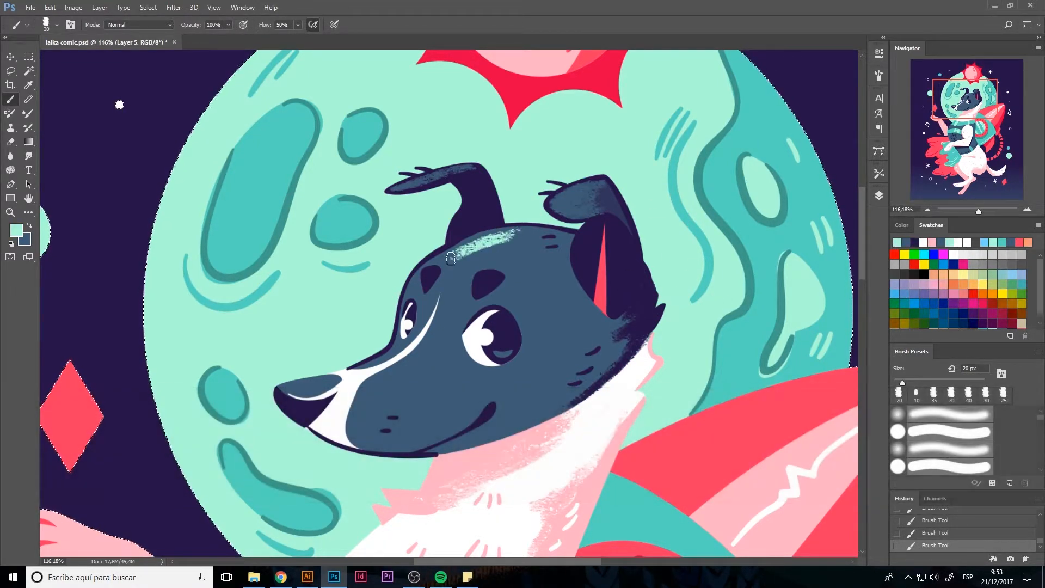
pyautogui.moveTo(536, 233); pyautogui.dragTo(428, 265)
# Try blending more color into the dog's forehead and muzzle, then undo those strokes
pyautogui.keyDown('alt'); pyautogui.click(563, 302); pyautogui.keyUp('alt')
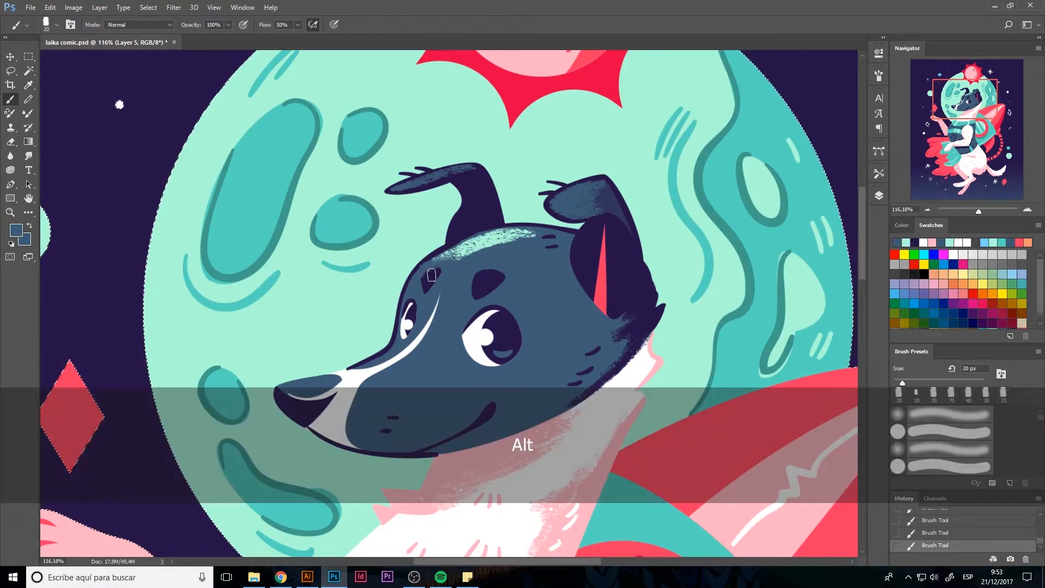
pyautogui.keyDown('alt'); pyautogui.click(490, 281); pyautogui.keyUp('alt')
pyautogui.keyDown('alt'); pyautogui.click(495, 240); pyautogui.keyUp('alt')
pyautogui.moveTo(377, 389); pyautogui.dragTo(409, 367)
pyautogui.hotkey('ctrl', 'alt', 'z')
pyautogui.hotkey('ctrl', 'alt', 'z')
pyautogui.hotkey('ctrl', 'alt', 'z')
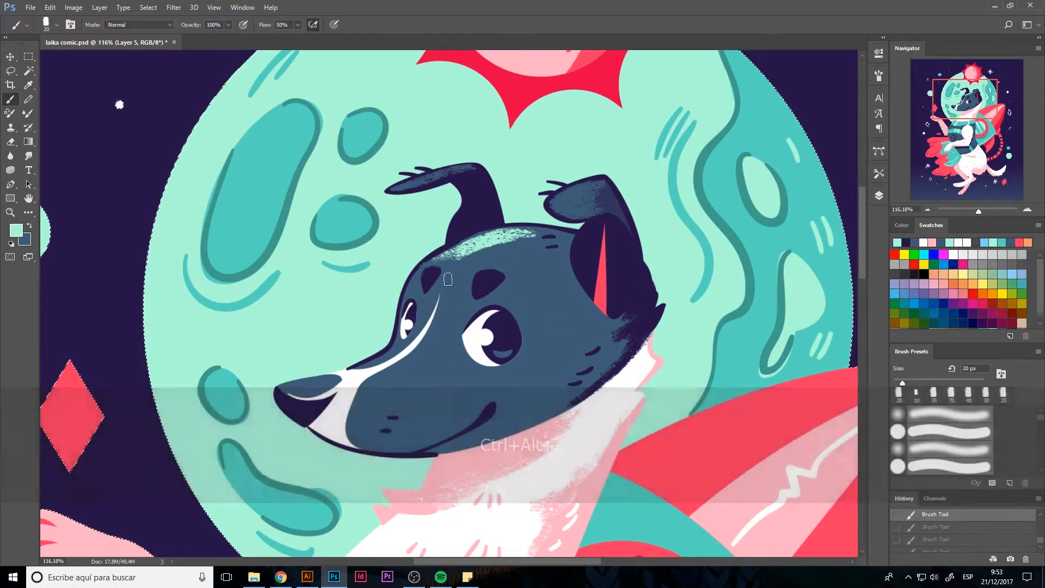
# Sample the rocket's darker red and shade the rocket's lower side, enlarging the brush to 90 px
pyautogui.hotkey('ctrl', '0')
pyautogui.press('super')
pyautogui.press('super')
pyautogui.press('b')
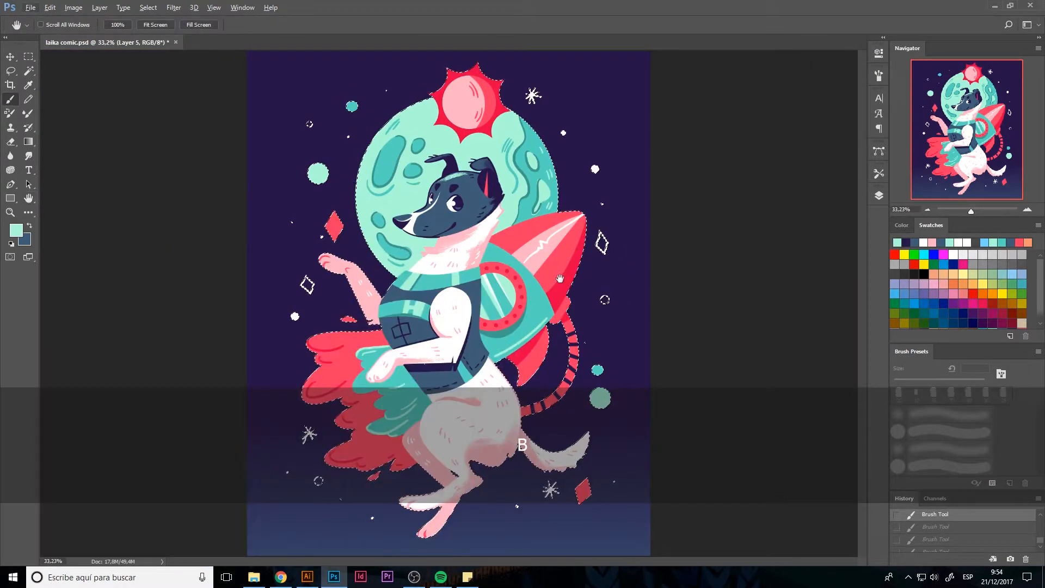
pyautogui.keyDown('alt'); pyautogui.click(552, 287); pyautogui.keyUp('alt')
pyautogui.press(']')
pyautogui.press(']')
pyautogui.press(']')
pyautogui.press(']')
pyautogui.press(']')
pyautogui.moveTo(552, 288)
pyautogui.mouseDown()
pyautogui.moveTo(581, 234)
pyautogui.moveTo(549, 284)
pyautogui.mouseUp()
pyautogui.press(']')
pyautogui.press(']')
pyautogui.press(']')
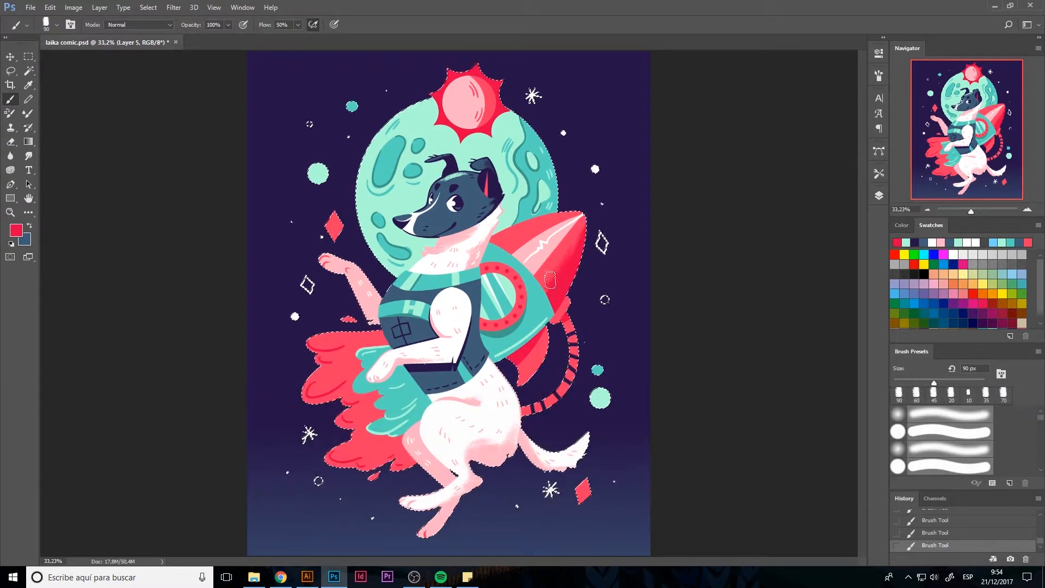
# Shade the moon's edges in teal with a 90 px brush and add pale pink highlights to the red flames at 50 px
pyautogui.keyDown('alt'); pyautogui.click(364, 193); pyautogui.keyUp('alt')
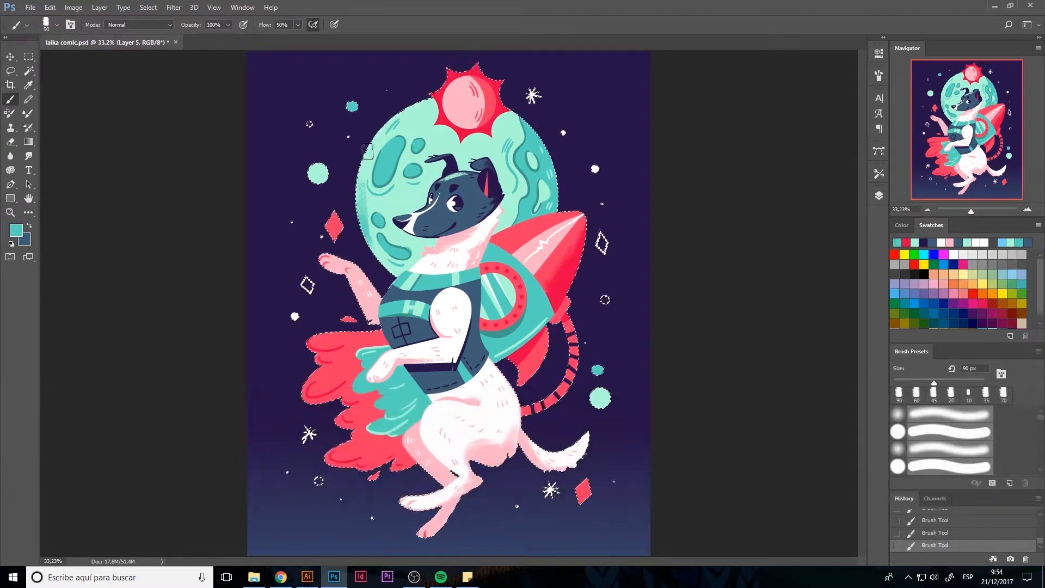
pyautogui.hotkey('ctrl', 'alt', 'z')
pyautogui.hotkey('ctrl', 'alt', 'z')
pyautogui.hotkey('ctrl', 'alt', 'z')
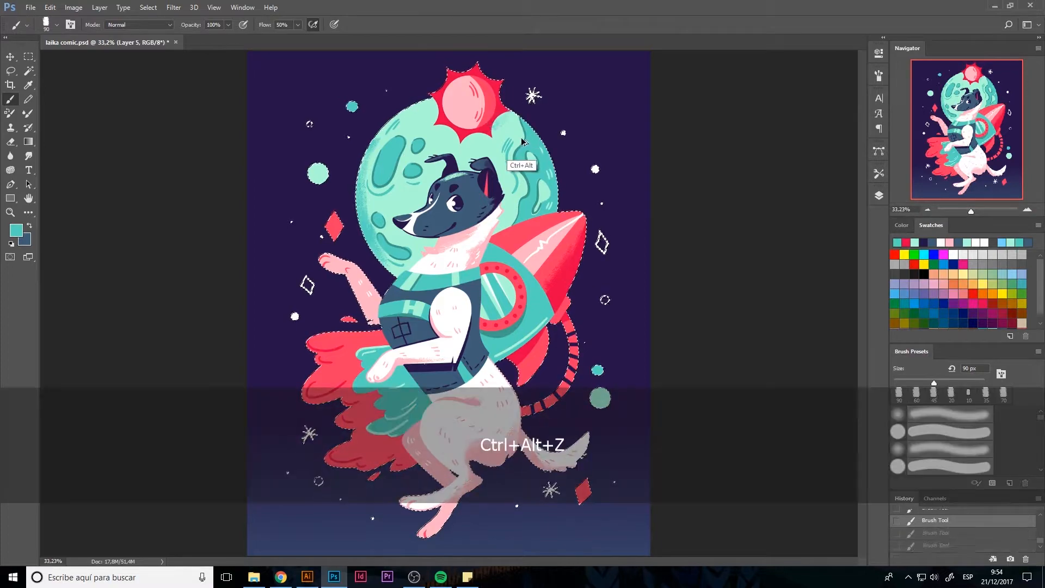
pyautogui.moveTo(553, 169); pyautogui.dragTo(552, 202)
pyautogui.keyDown('alt'); pyautogui.click(509, 449); pyautogui.keyUp('alt')
pyautogui.click(899, 395)
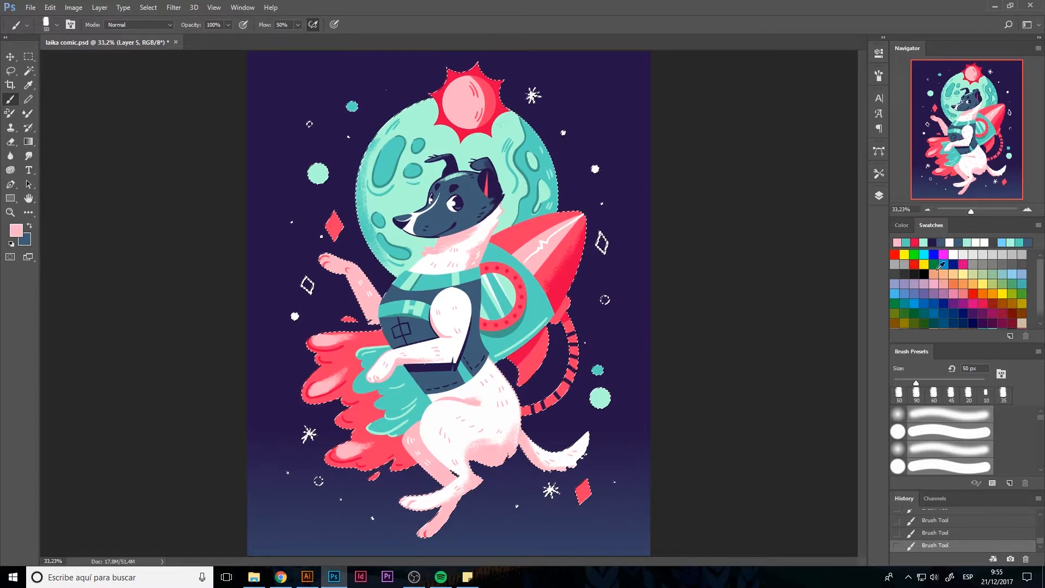
# Sample the head's slate blue and set the brush to Multiply mode with 22% opacity
pyautogui.moveTo(972, 211); pyautogui.dragTo(974, 211)
pyautogui.keyDown('alt'); pyautogui.click(476, 223); pyautogui.keyUp('alt')
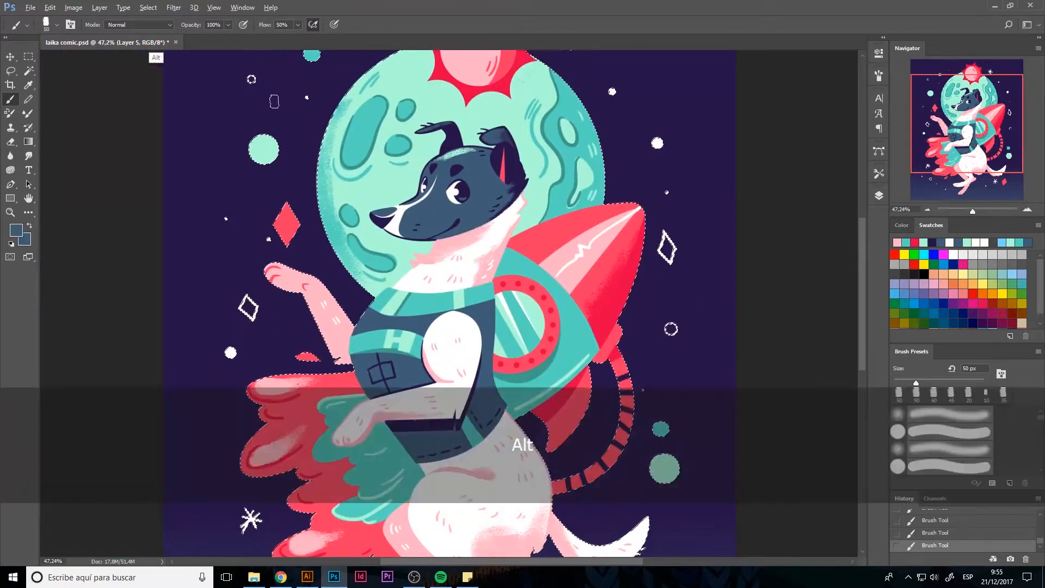
pyautogui.click(139, 25)
pyautogui.click(130, 74)
pyautogui.click(229, 26)
pyautogui.click(229, 26)
pyautogui.moveTo(228, 25); pyautogui.dragTo(188, 36)
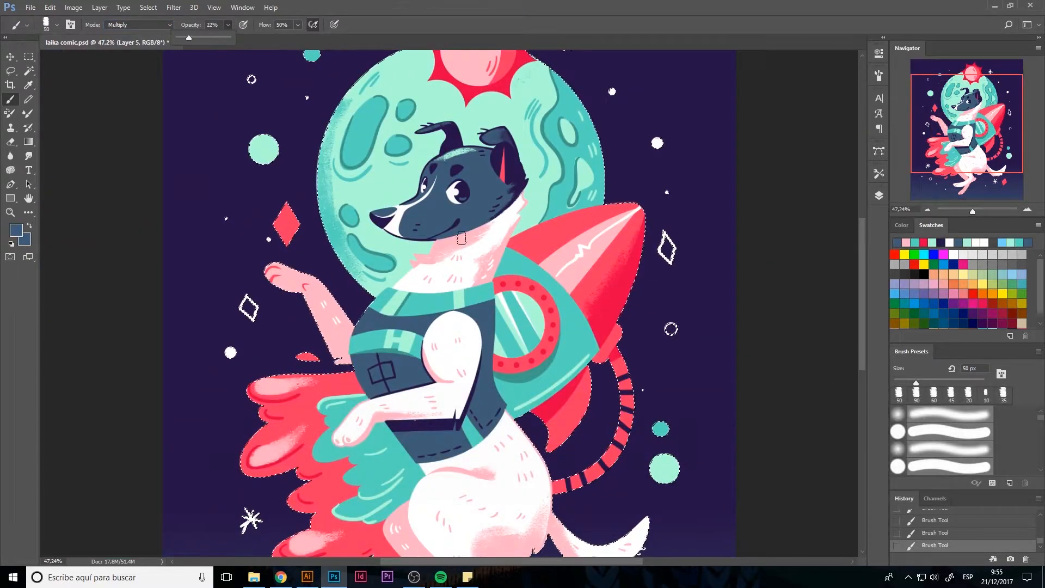
# Try shading under the dog's jaw with a 25 px Multiply brush, then undo the strokes
pyautogui.press('z')
pyautogui.press('z')
pyautogui.press('z')
pyautogui.press('z')
pyautogui.press('z')
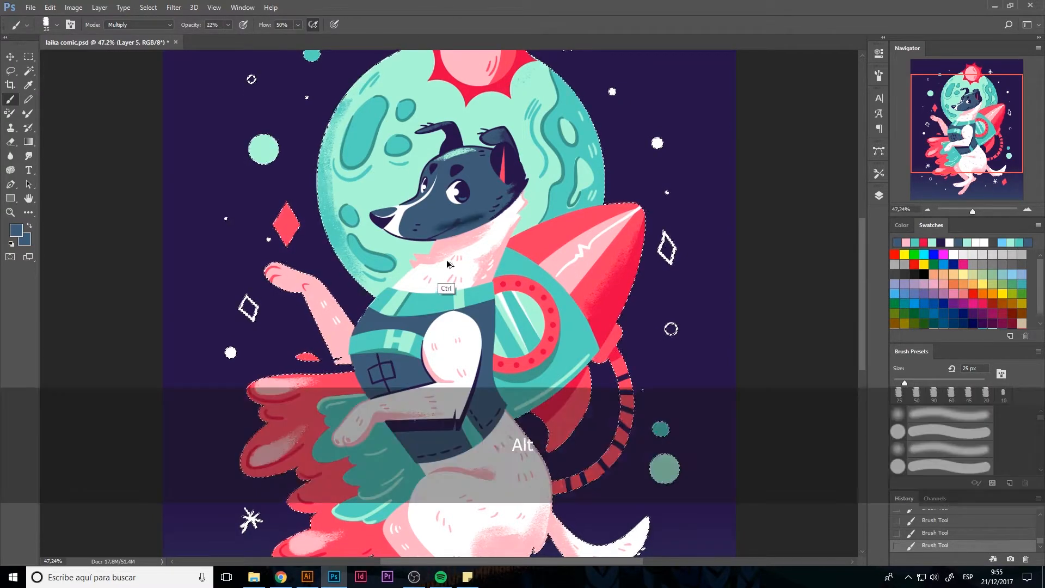
pyautogui.hotkey('ctrl', 'alt', 'z')
pyautogui.hotkey('ctrl', 'alt', 'z')
# Raise the brush opacity to 61%, try a 35 px shading stroke on the dog's face, and undo it
pyautogui.click(228, 25)
pyautogui.moveTo(226, 34); pyautogui.dragTo(248, 34)
pyautogui.press('x')
pyautogui.press('x')
pyautogui.moveTo(436, 188); pyautogui.dragTo(424, 203)
pyautogui.hotkey('ctrl', 'alt', 'z')
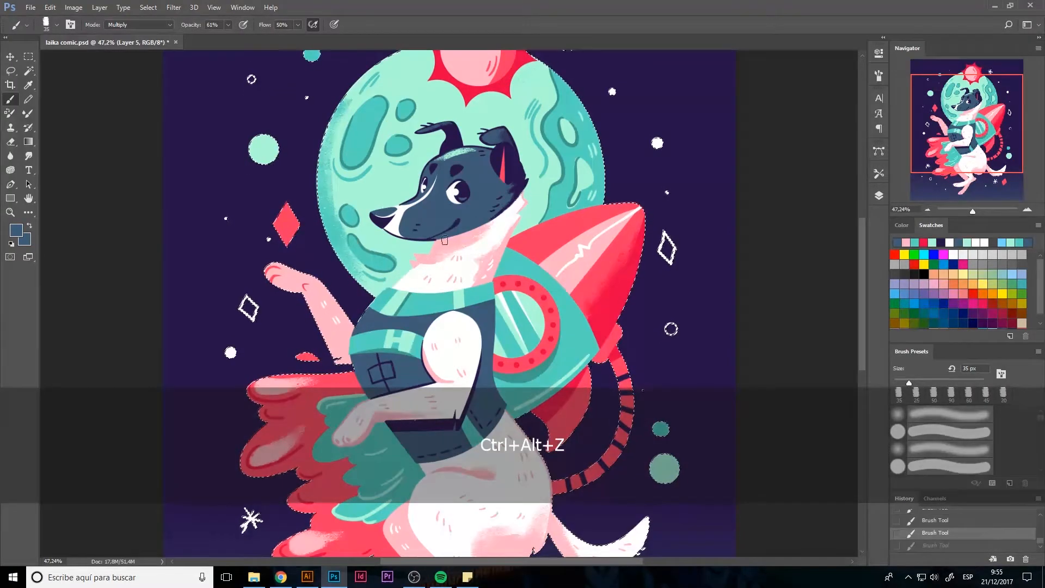
# Try a different blend mode on Layer 5, then undo the change
pyautogui.click(879, 195)
pyautogui.click(750, 223)
pyautogui.click(734, 263)
pyautogui.hotkey('ctrl', 'z')
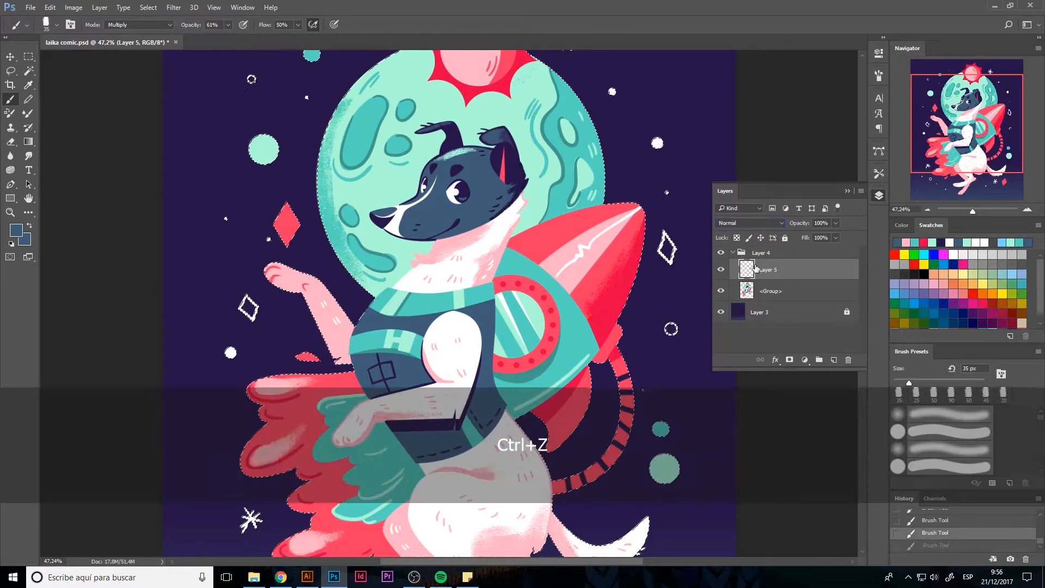
# Deselect the artwork outline, then collapse the Layer 4 folder and select it
pyautogui.doubleClick(28, 198)
pyautogui.press('v')
pyautogui.hotkey('ctrl', 'd')
pyautogui.click(770, 291)
pyautogui.click(732, 252)
pyautogui.click(762, 254)
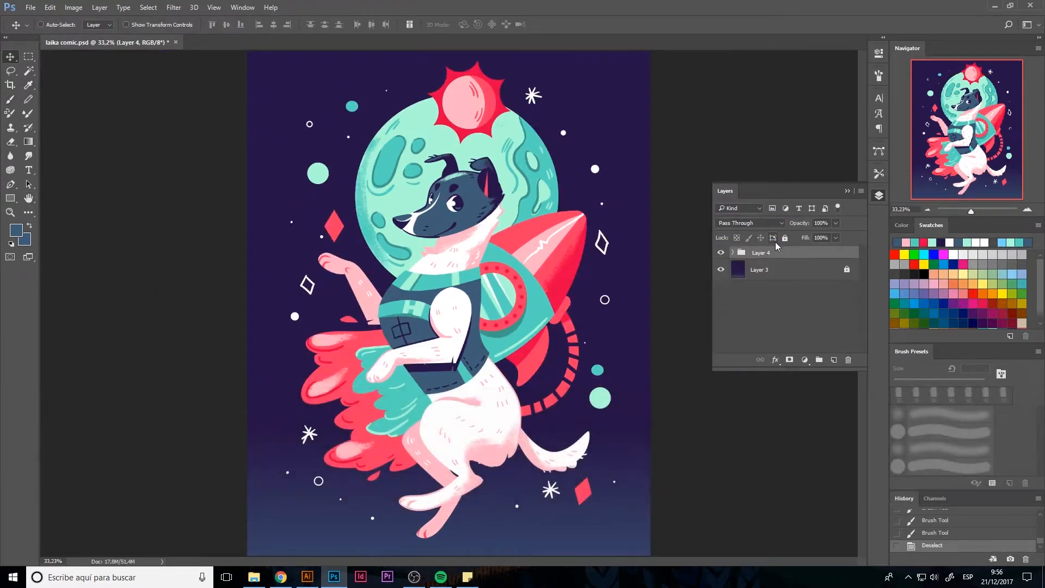
# Lock the Layer 4 folder, then unlock the background on Layer 3 and ready the Brush tool for painting on it
pyautogui.click(785, 238)
pyautogui.click(760, 270)
pyautogui.click(786, 238)
pyautogui.hotkey('ctrl', '-')
pyautogui.press('b')
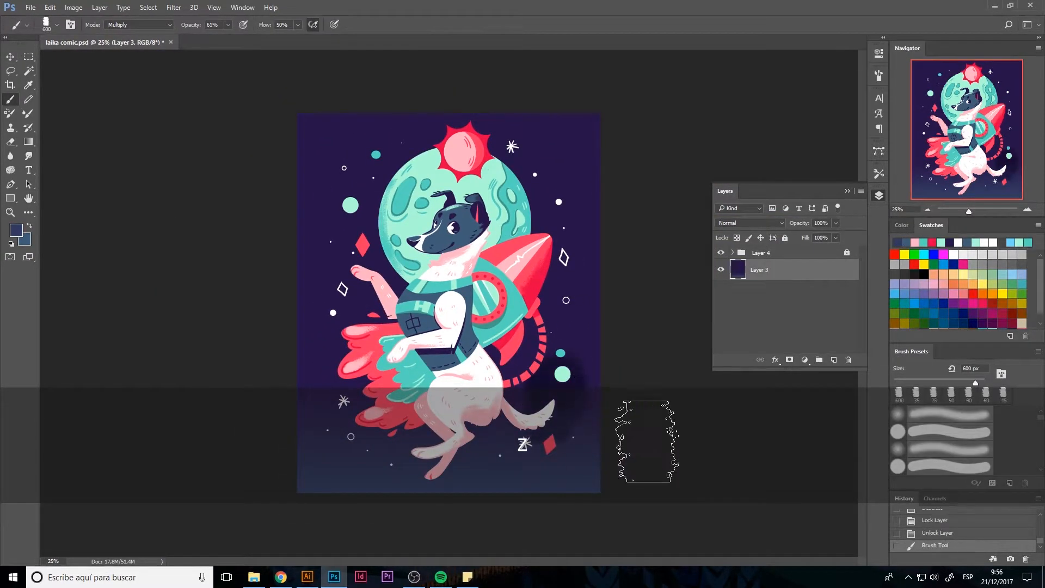
# Paint texture across the Layer 3 background with a 600 px brush in Normal mode, sampling the planet's mint green for speckles around the edges
pyautogui.click(140, 26)
pyautogui.click(140, 33)
pyautogui.keyDown('alt'); pyautogui.click(532, 436); pyautogui.keyUp('alt')
pyautogui.press('x')
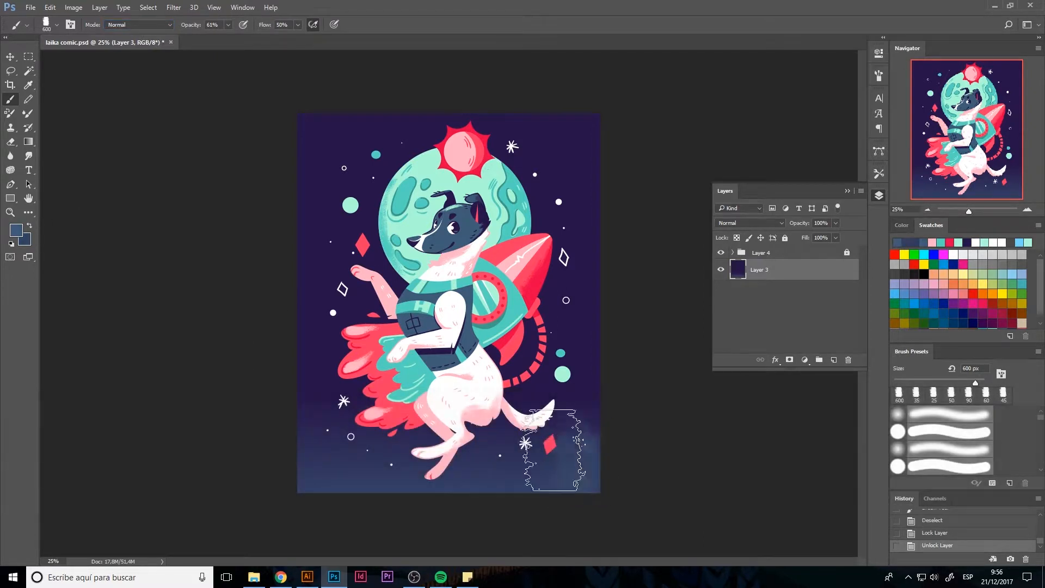
pyautogui.moveTo(560, 450)
pyautogui.mouseDown()
pyautogui.moveTo(622, 430)
pyautogui.moveTo(503, 511)
pyautogui.moveTo(561, 408)
pyautogui.moveTo(579, 439)
pyautogui.moveTo(365, 455)
pyautogui.moveTo(281, 294)
pyautogui.moveTo(391, 304)
pyautogui.moveTo(613, 372)
pyautogui.moveTo(603, 259)
pyautogui.mouseUp()
pyautogui.keyDown('alt'); pyautogui.click(358, 194); pyautogui.keyUp('alt')
pyautogui.moveTo(381, 278)
pyautogui.mouseDown()
pyautogui.moveTo(316, 221)
pyautogui.moveTo(293, 354)
pyautogui.mouseUp()
pyautogui.moveTo(585, 185)
pyautogui.mouseDown()
pyautogui.moveTo(628, 283)
pyautogui.moveTo(382, 400)
pyautogui.mouseUp()
pyautogui.press('alt')
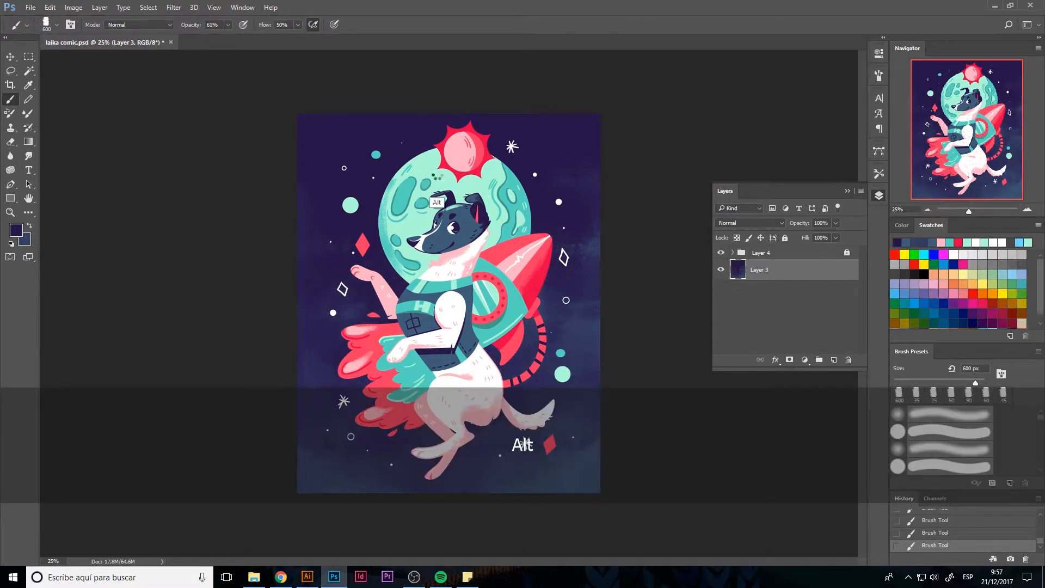
pyautogui.keyDown('alt'); pyautogui.click(436, 203); pyautogui.keyUp('alt')
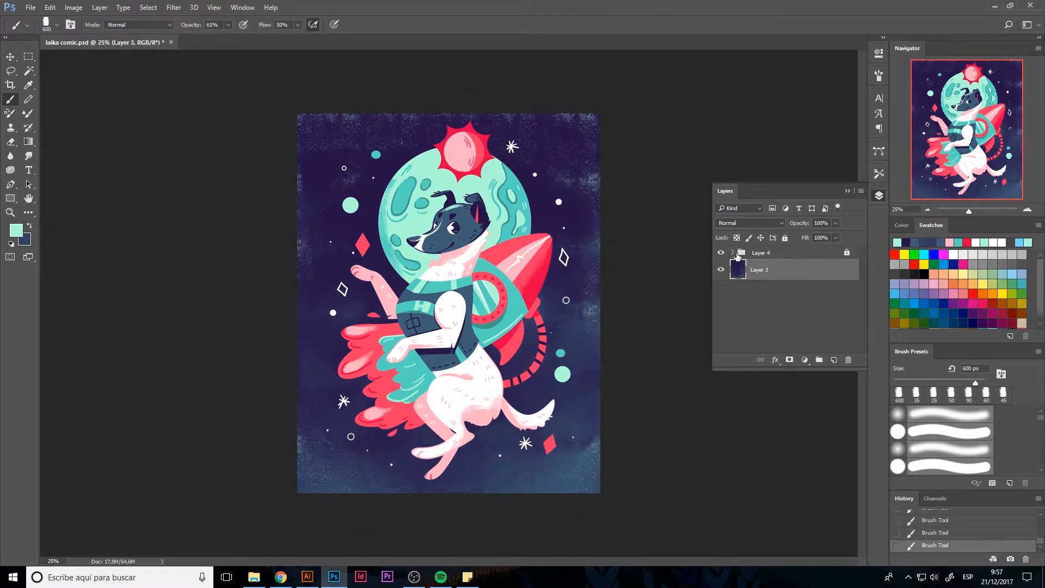
# Unlock the Layer 4 folder and lock the background on Layer 3
pyautogui.click(761, 253)
pyautogui.click(785, 238)
pyautogui.click(759, 270)
pyautogui.click(785, 238)
# Erase a spot on the dog's head in Layer 5 with the 100 px Eraser, then fit the artwork in the window
pyautogui.click(733, 253)
pyautogui.click(769, 270)
pyautogui.press('e')
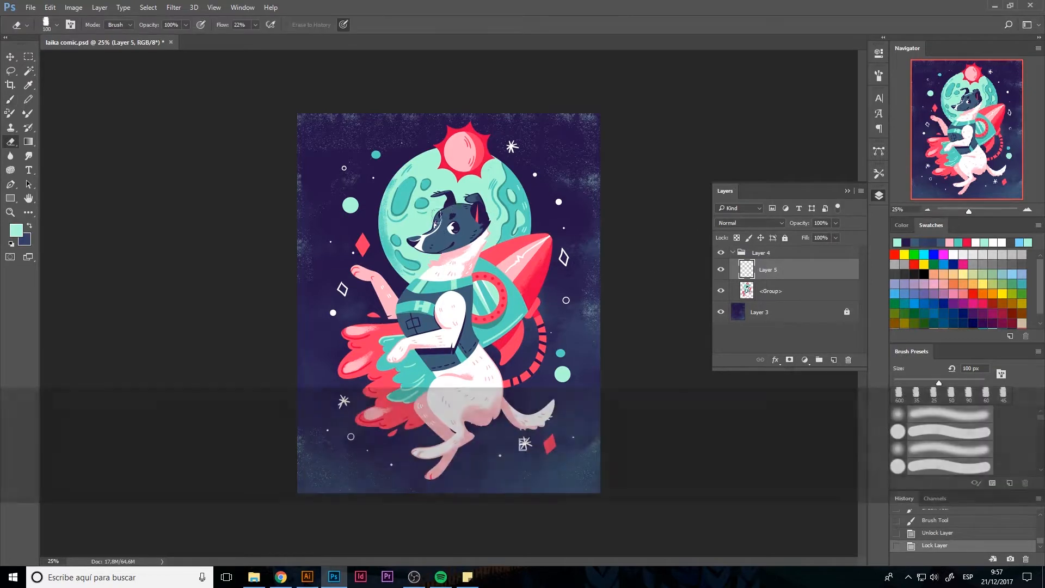
pyautogui.click(453, 210)
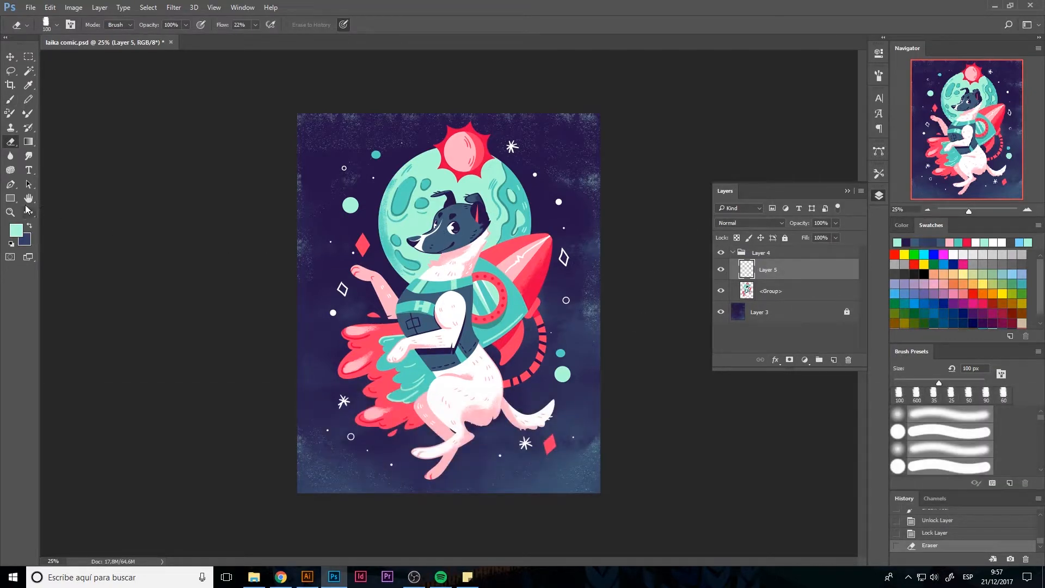
pyautogui.doubleClick(30, 198)
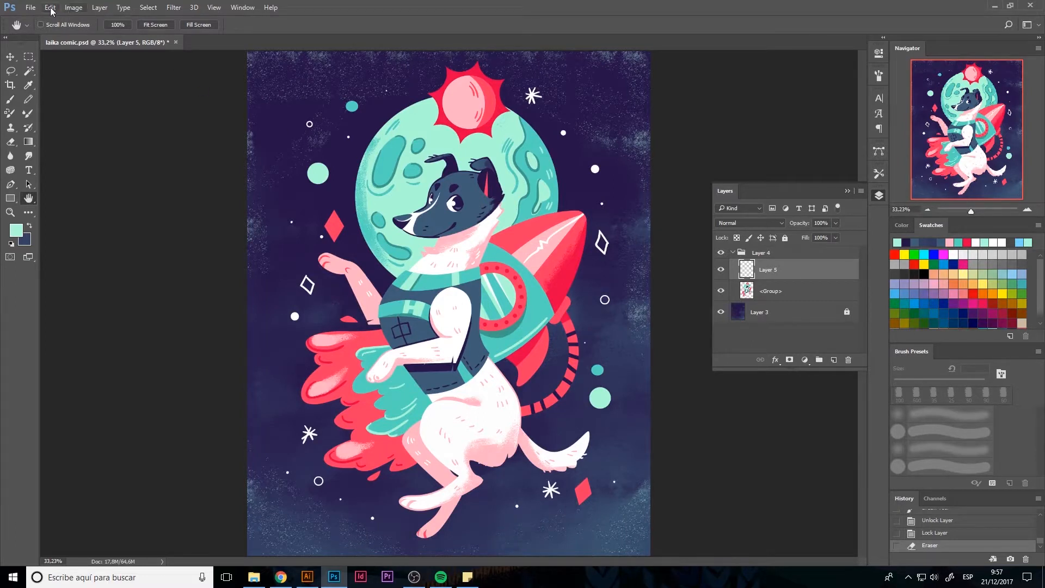
pyautogui.click(30, 7)
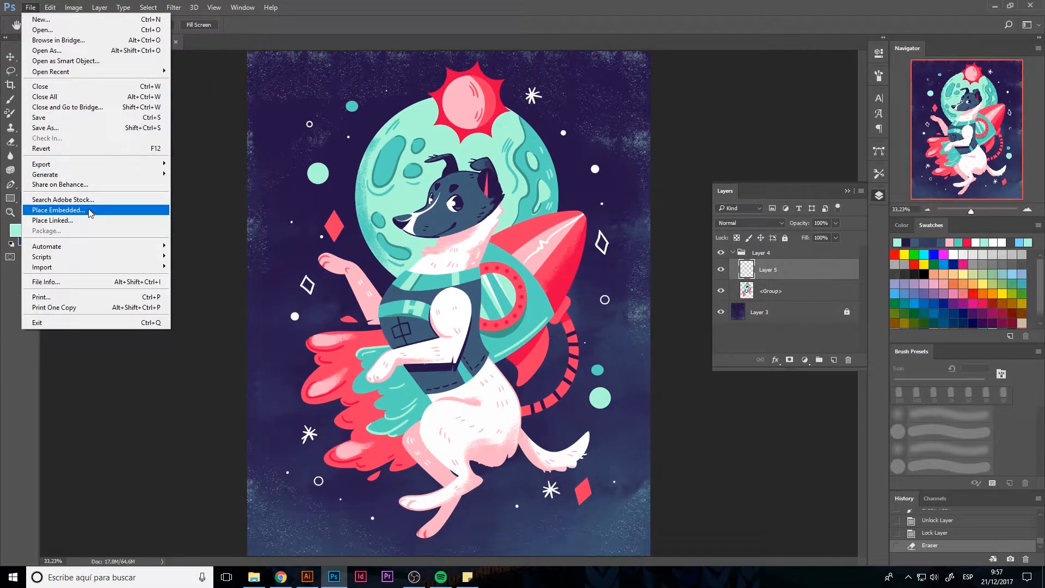
pyautogui.click(85, 131)
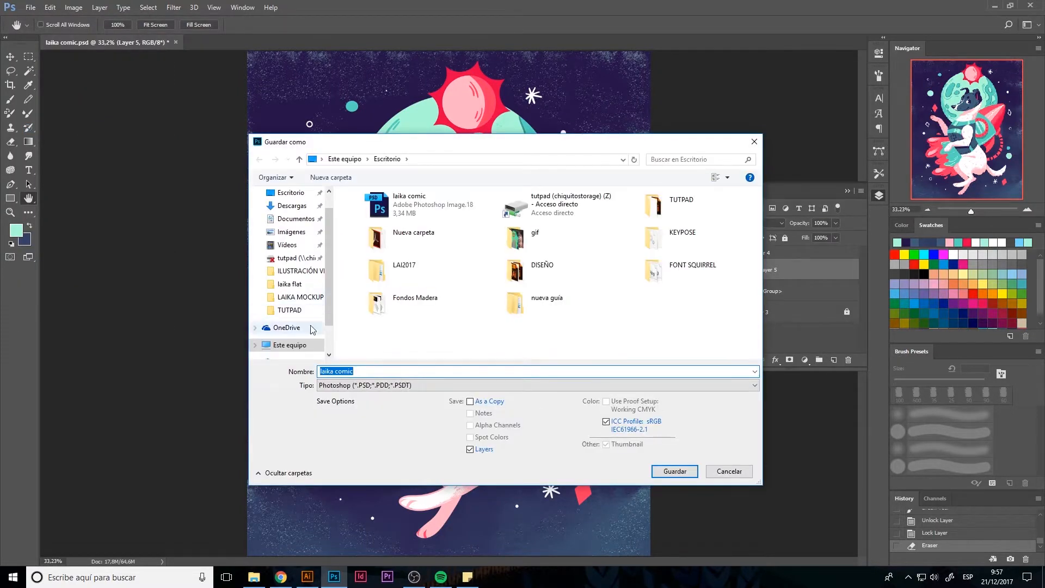
pyautogui.click(401, 370)
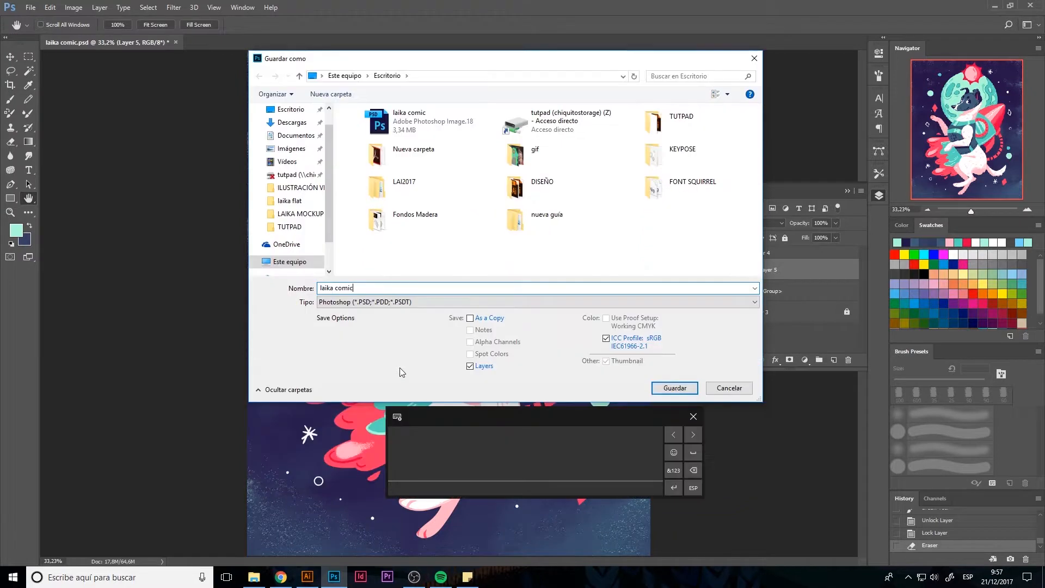
pyautogui.write('text')
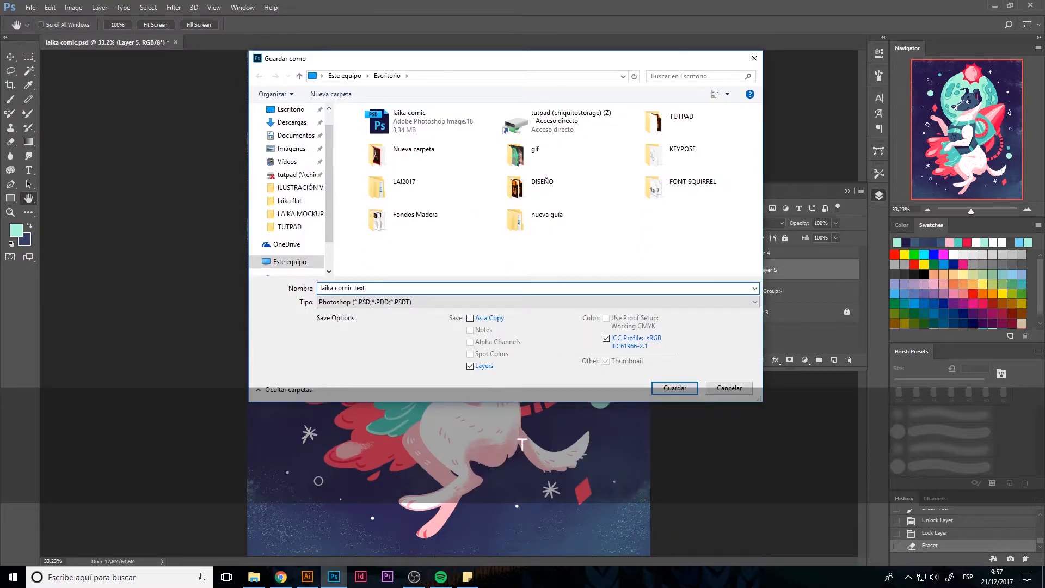
pyautogui.write('ure base')
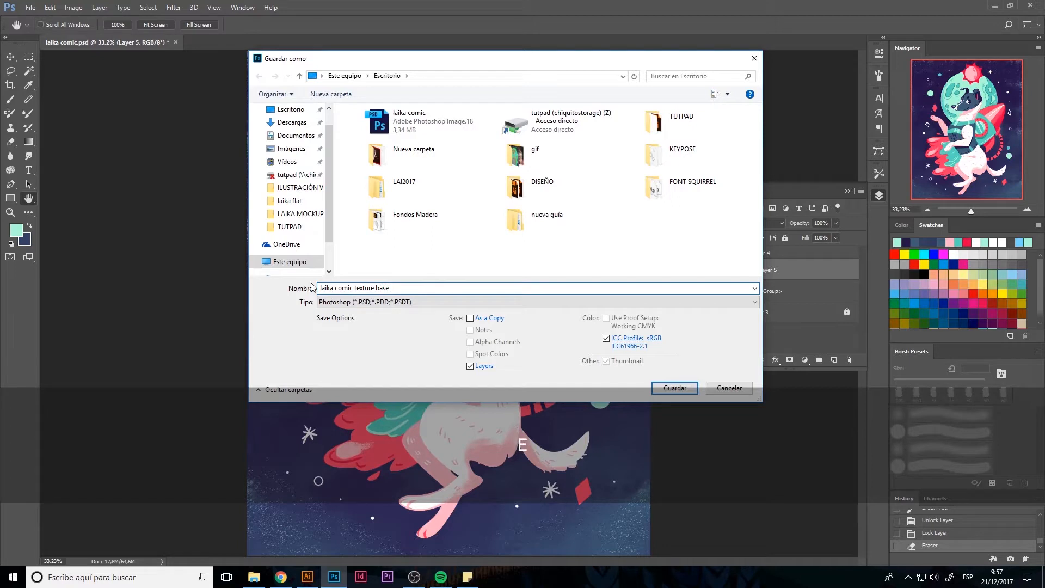
pyautogui.click(289, 110)
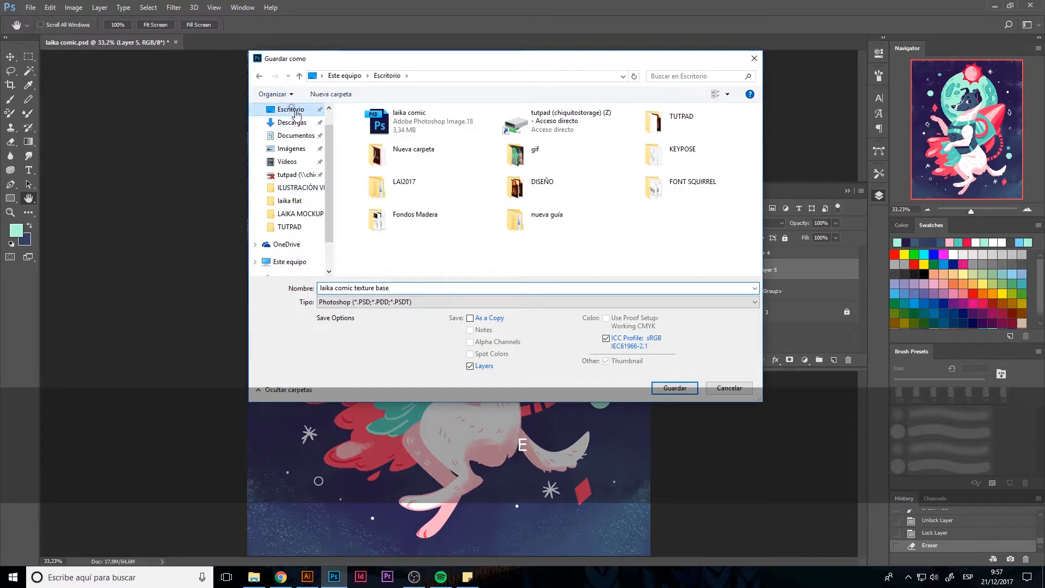
pyautogui.moveTo(327, 145); pyautogui.dragTo(327, 110)
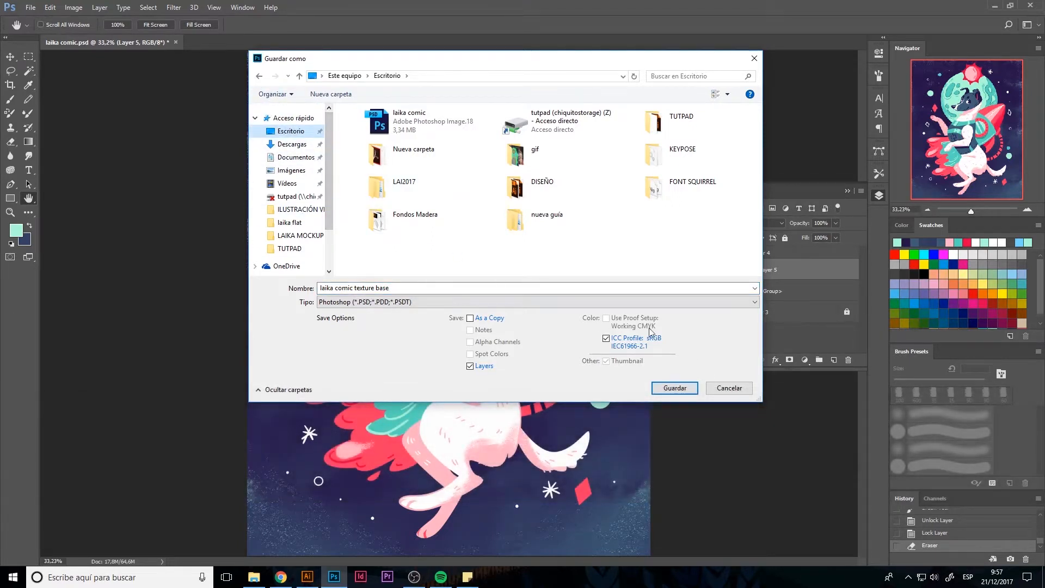
pyautogui.click(745, 391)
# Export the artwork for web as a maximum-quality JPEG named "laika-comic texture base" in the laika flat folder
pyautogui.click(29, 7)
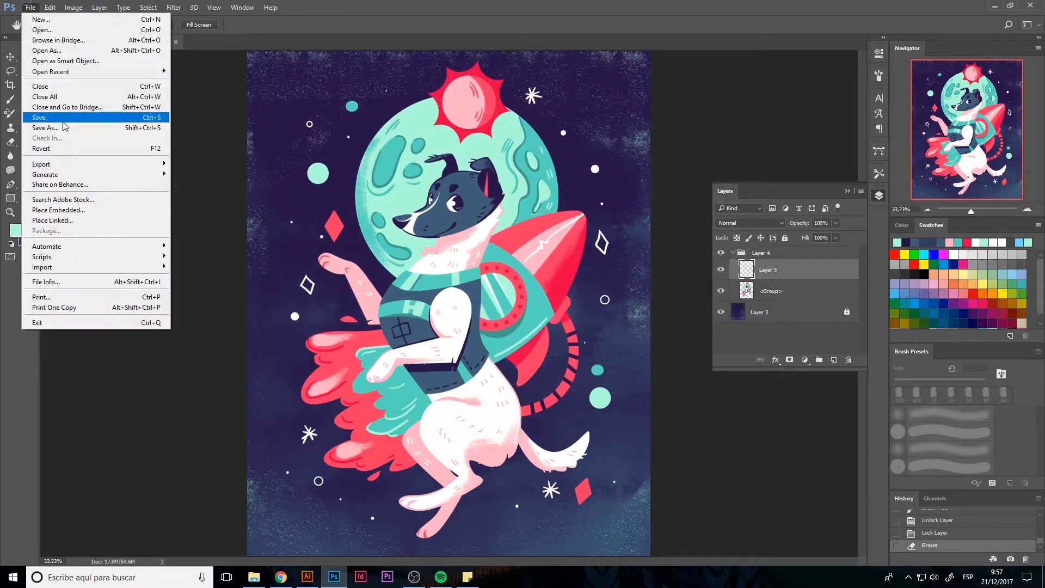
pyautogui.moveTo(98, 166)
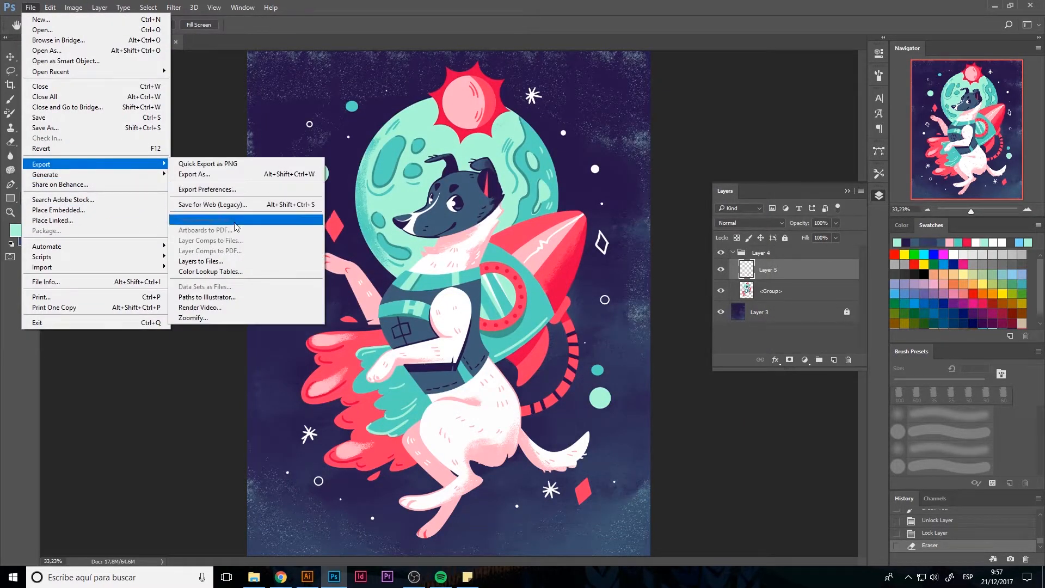
pyautogui.click(261, 204)
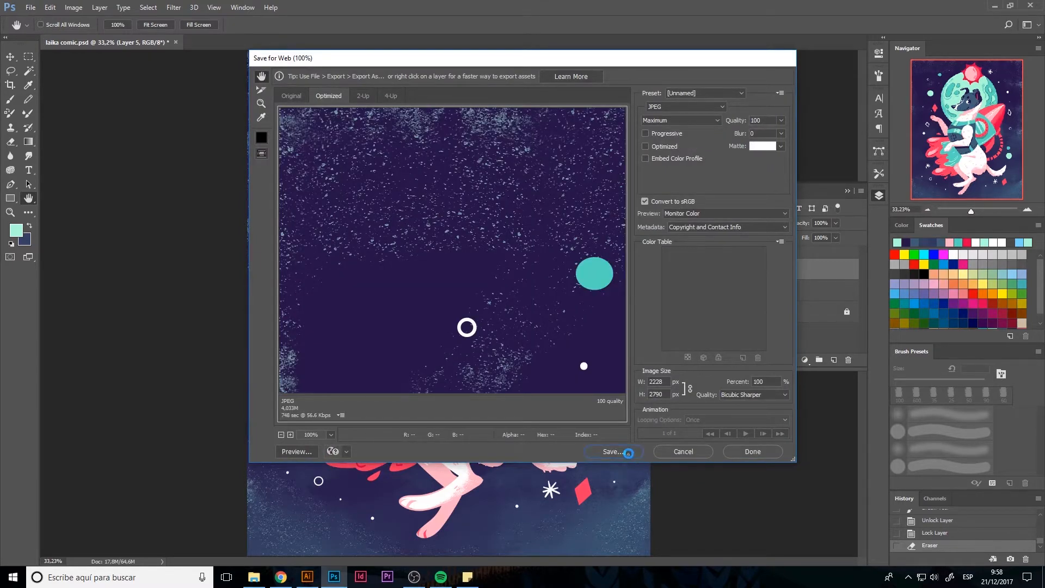
pyautogui.click(628, 453)
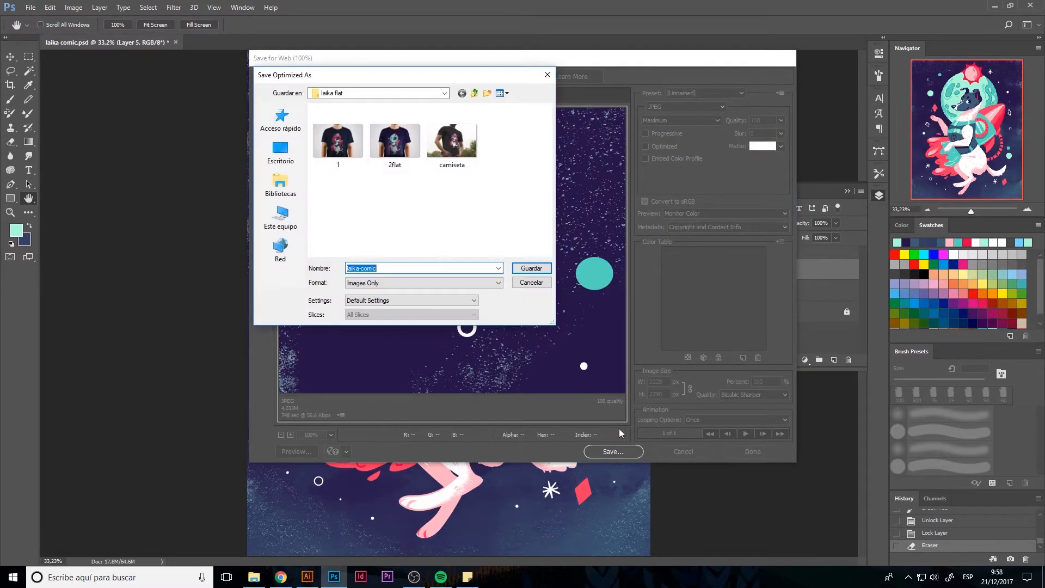
pyautogui.click(403, 268)
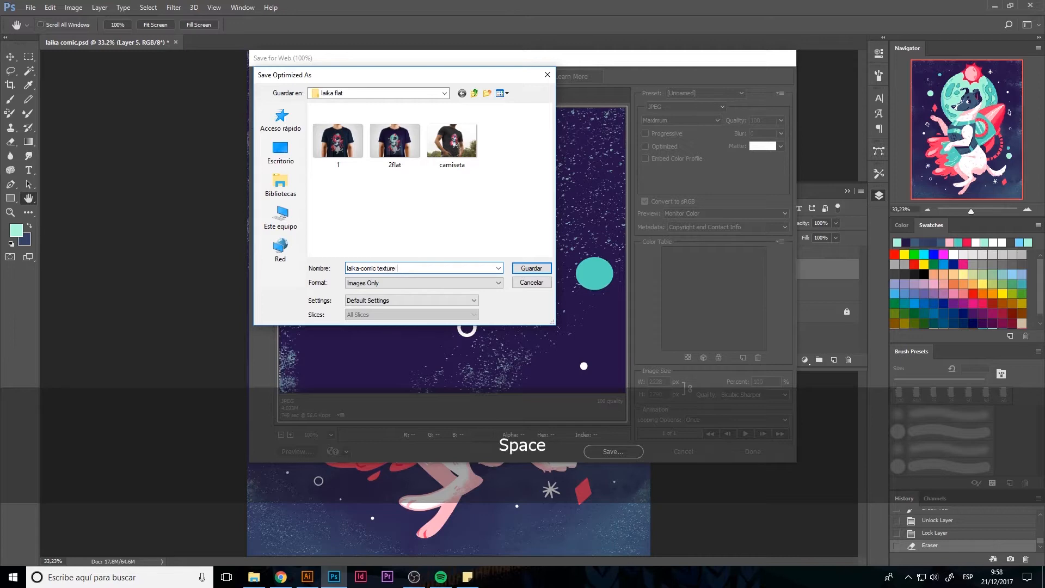
pyautogui.click(533, 269)
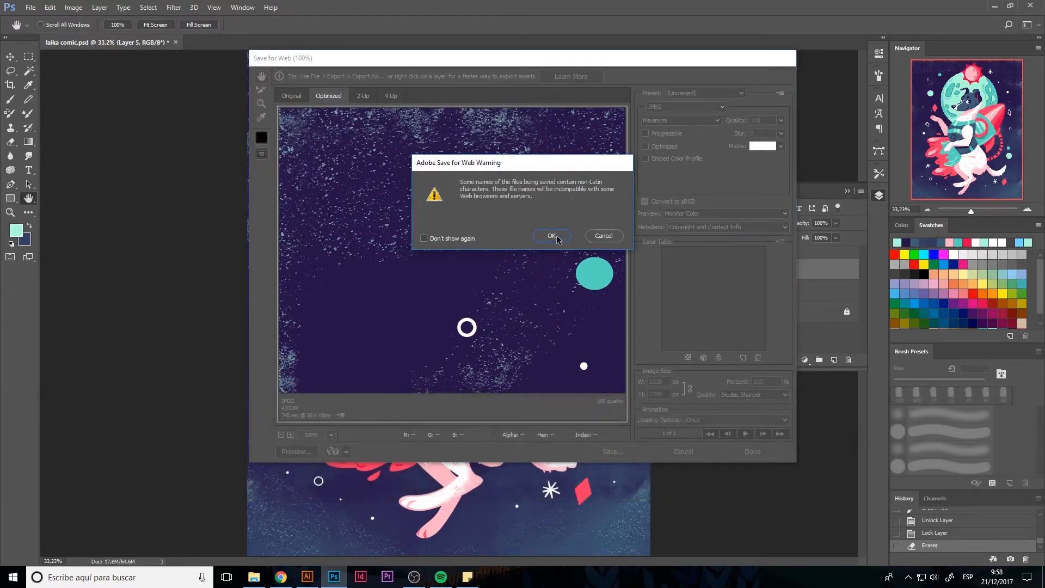
pyautogui.click(552, 235)
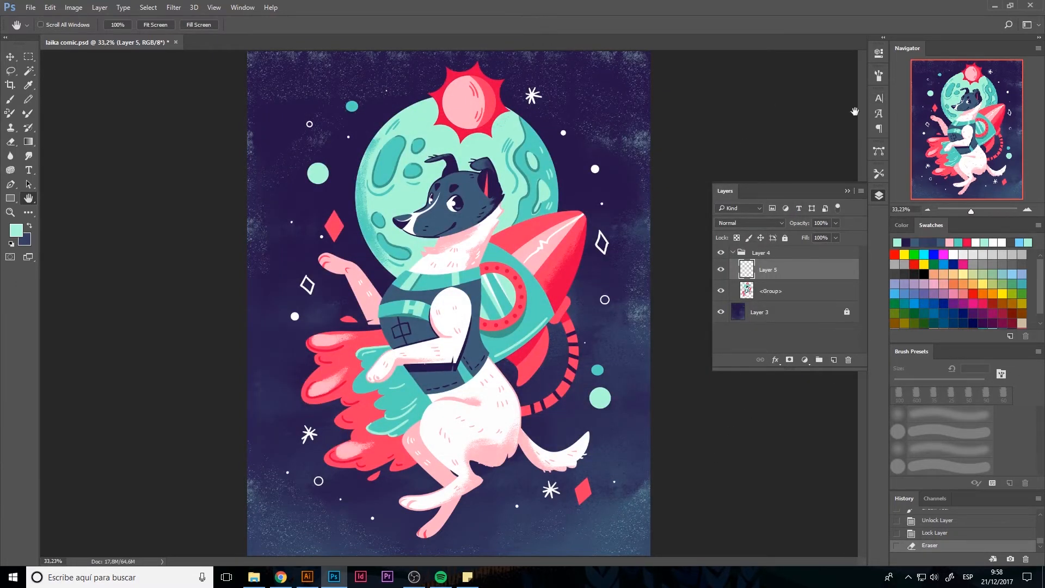
# Toggle the visibility of Layer 5 to compare the illustration with and without the brush shading
pyautogui.click(720, 270)
pyautogui.click(720, 270)
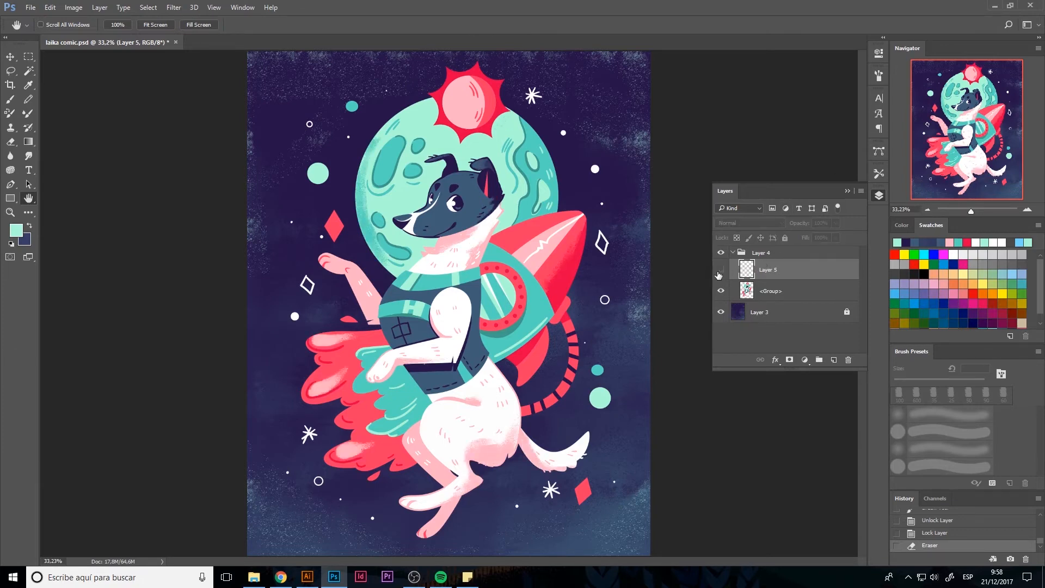
pyautogui.click(719, 271)
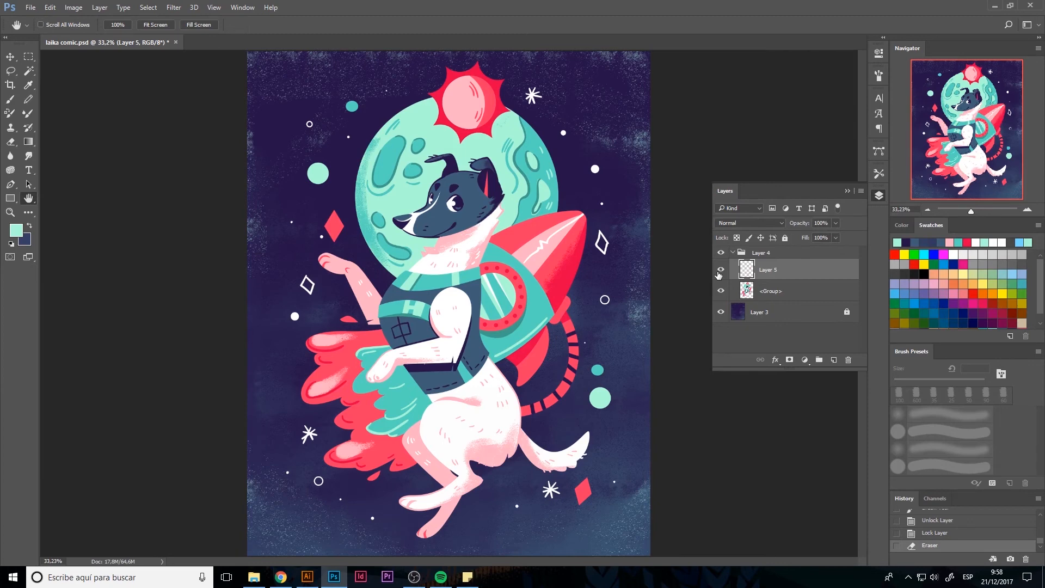
pyautogui.click(720, 271)
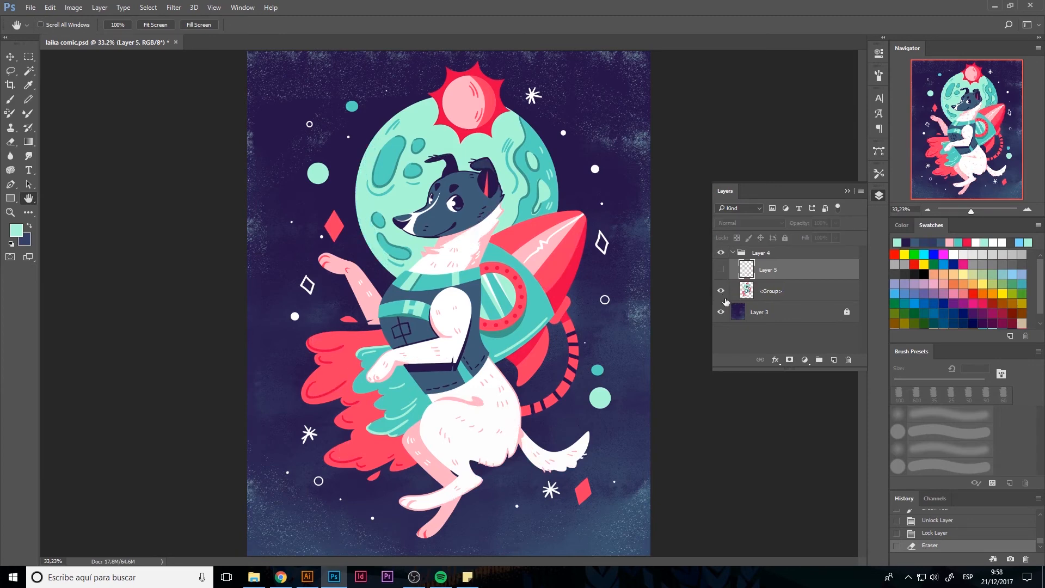